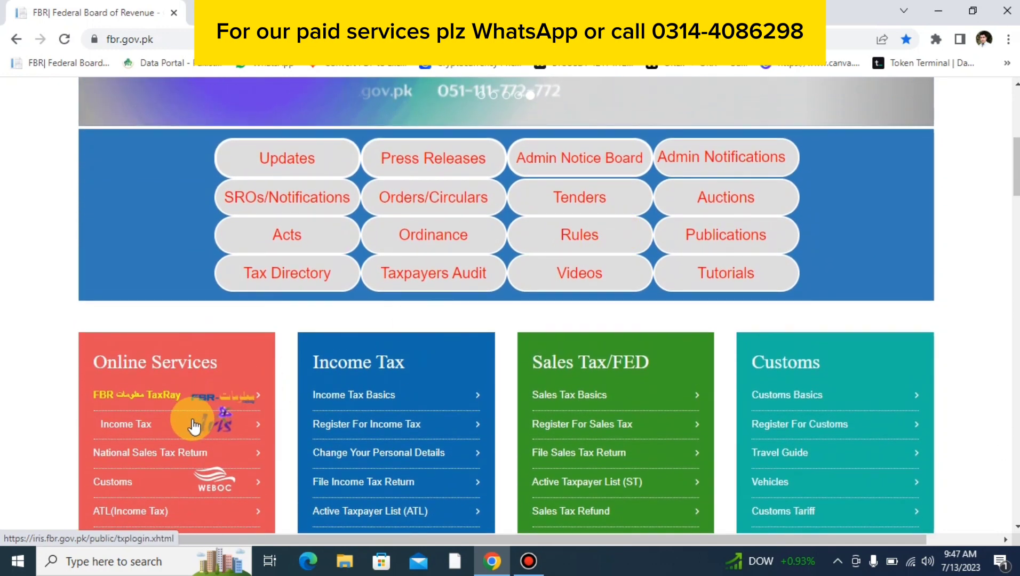
- Open the Income Tax online service and delete the drafted 114(1) return declaration for tax year 2023
click(193, 425)
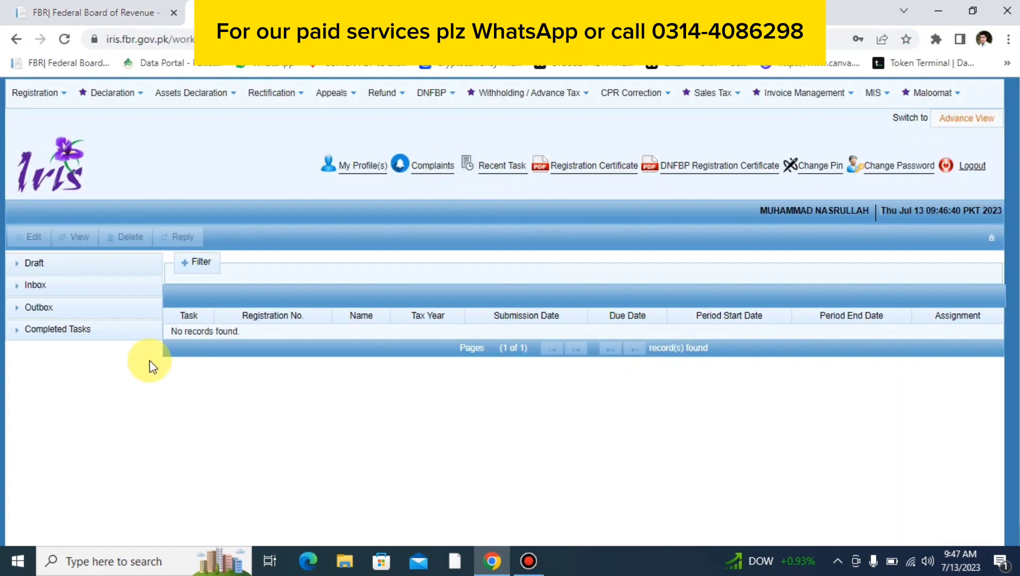
click(76, 267)
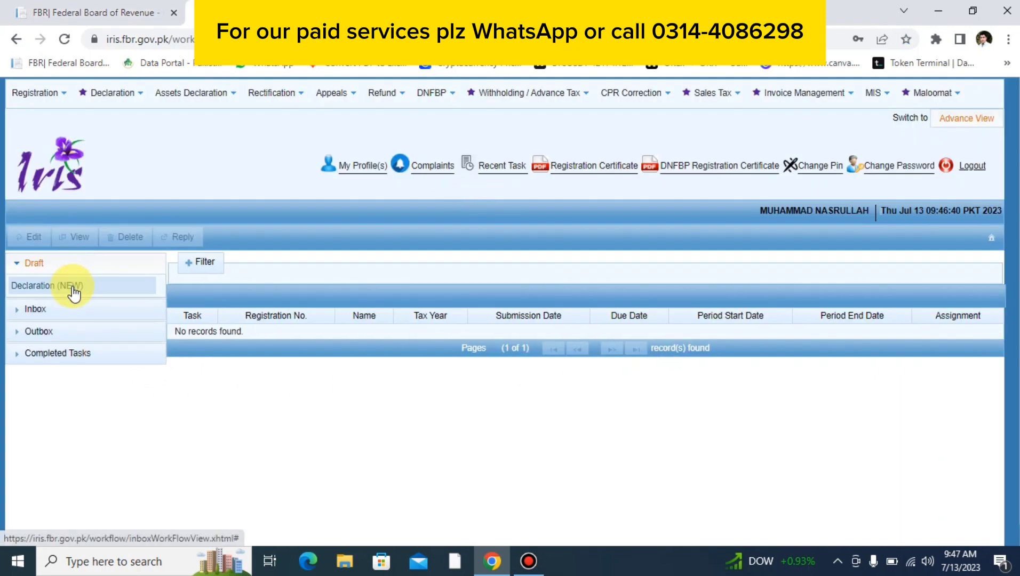
click(72, 287)
click(223, 347)
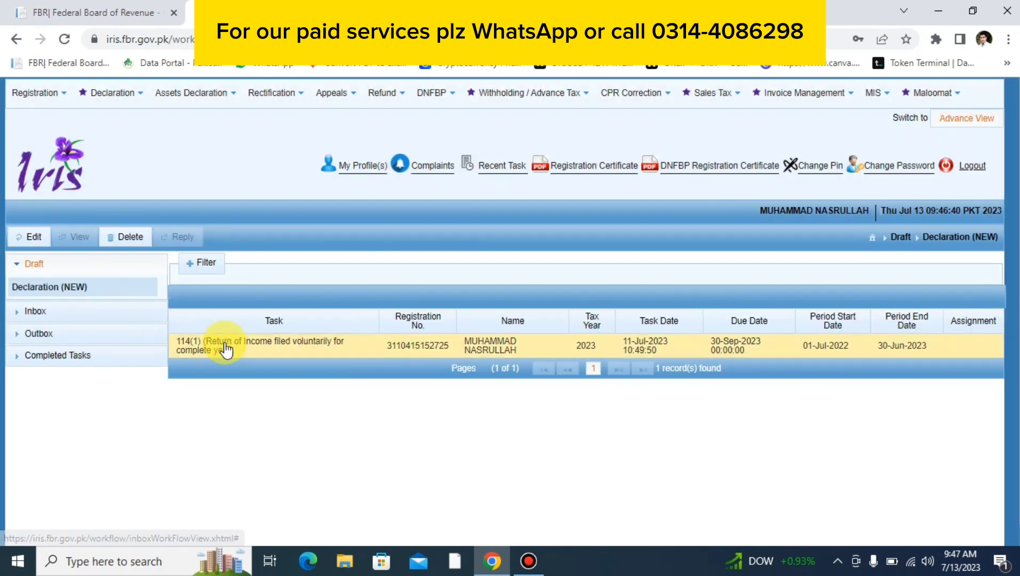
click(131, 241)
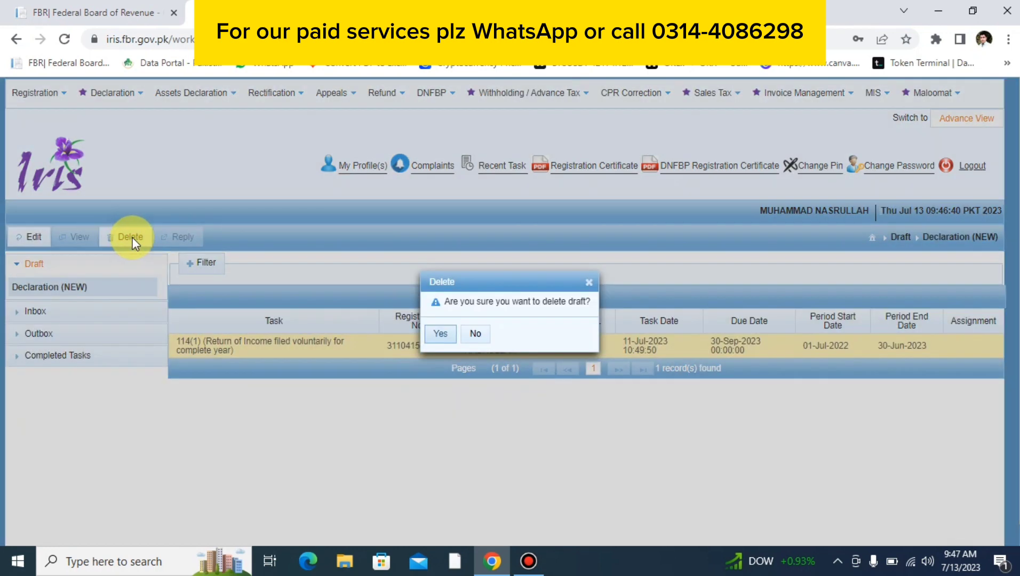
click(441, 335)
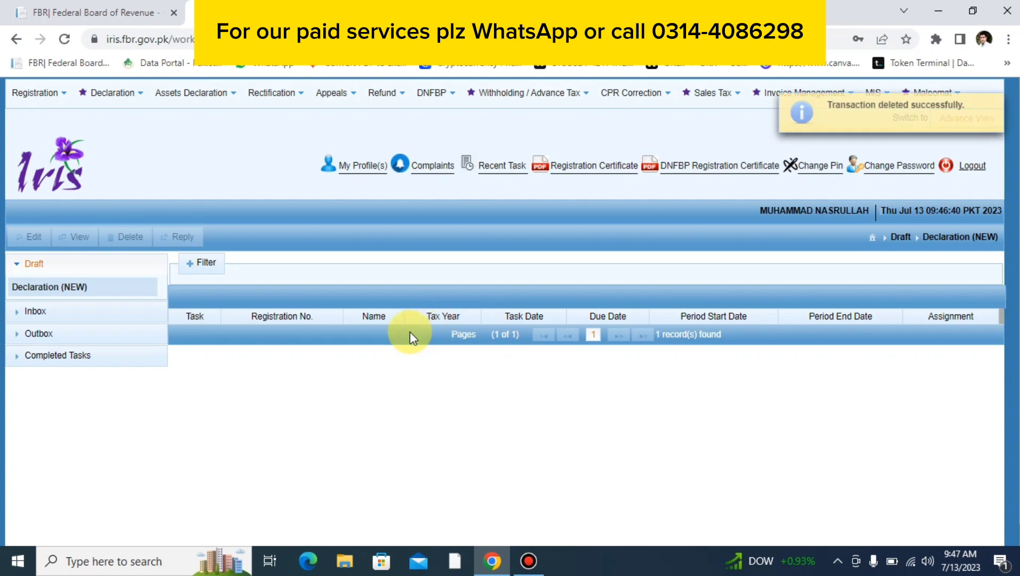
- Start a new original Normal Return (Ind/AOP/COY) declaration and select tax period 2023, from 01-Jul-2022 to 30-Jun-2023
click(105, 102)
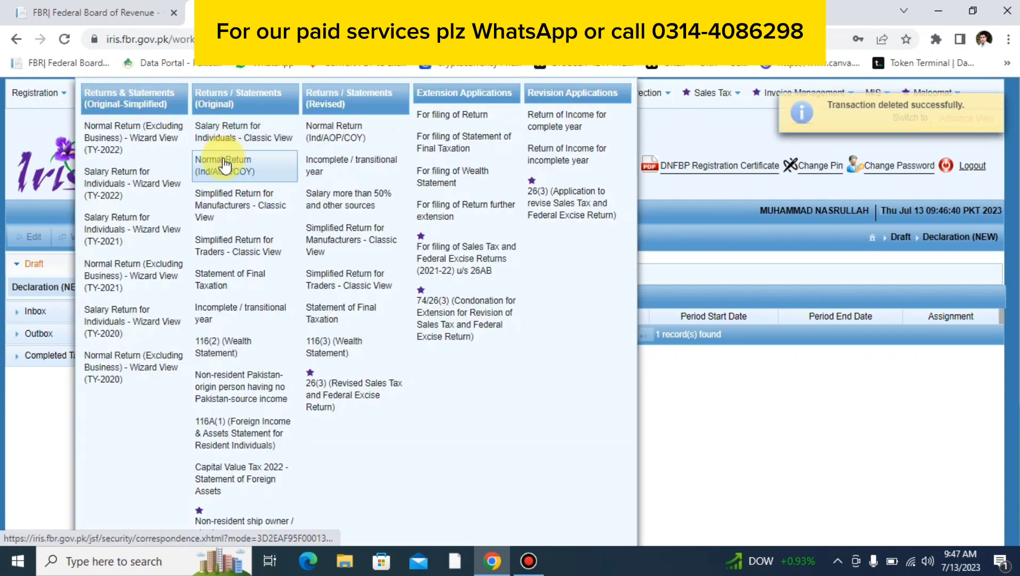
click(223, 158)
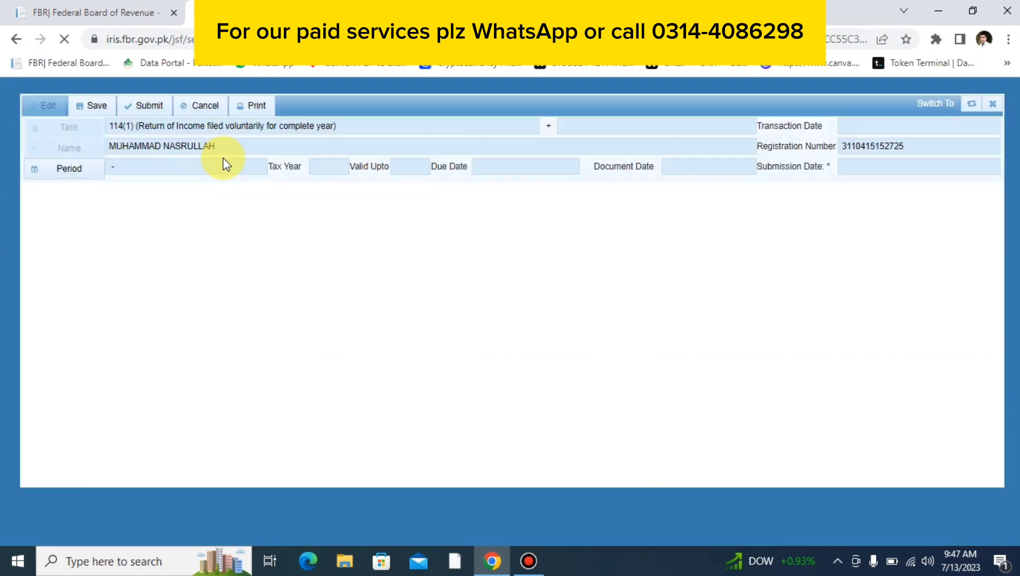
click(57, 181)
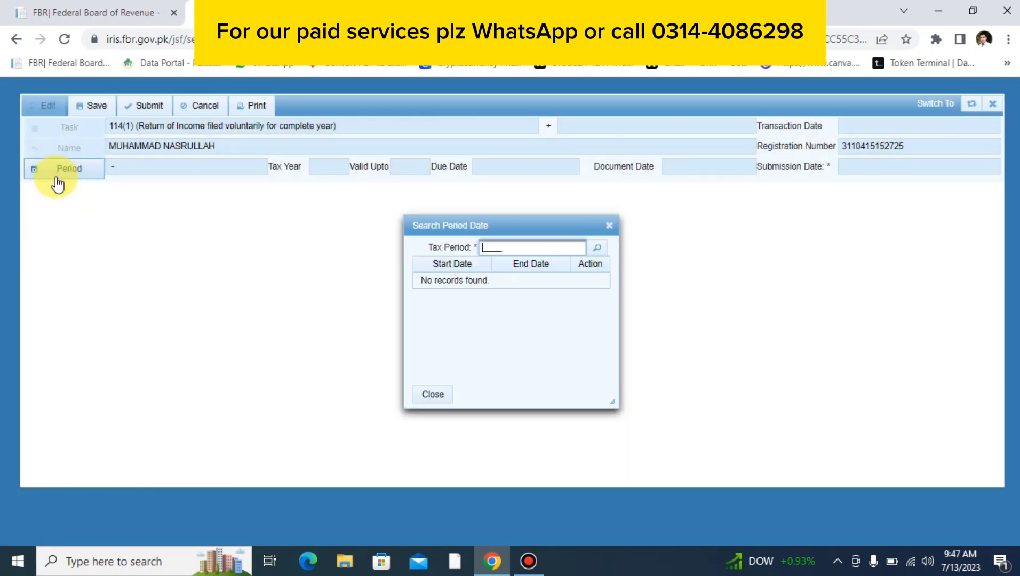
text(2022)
key(BackSpace)
text(3)
key(Return)
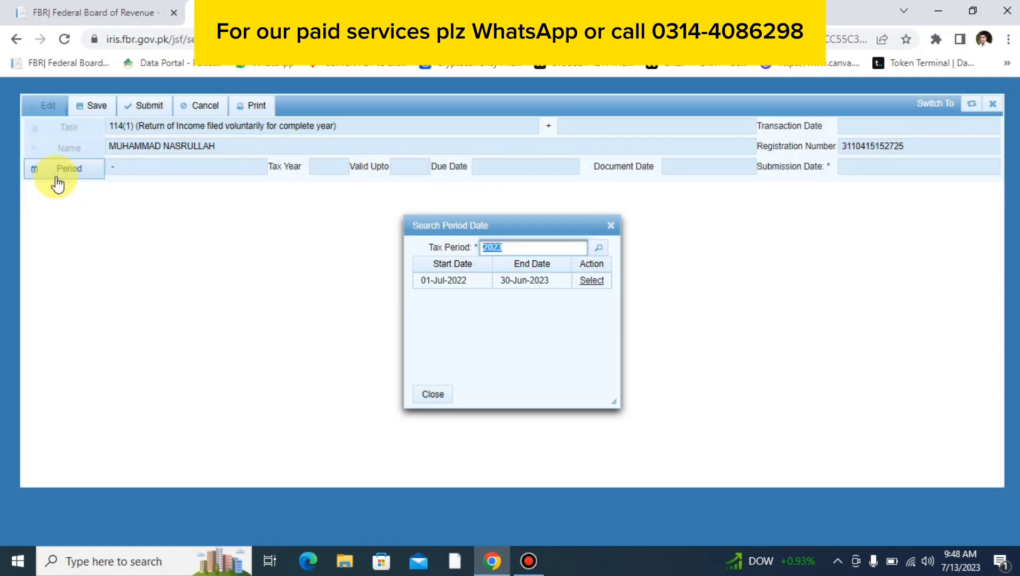
click(587, 288)
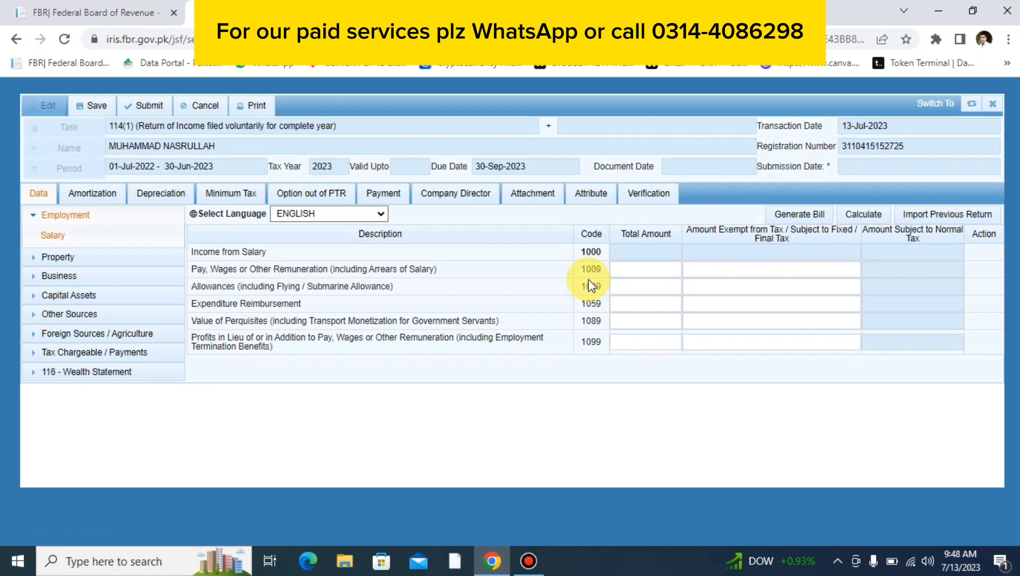
- Open the Final / Fixed / Minimum / Average / Relevant / Reduced Tax section and go to its Export of Services rows
click(157, 357)
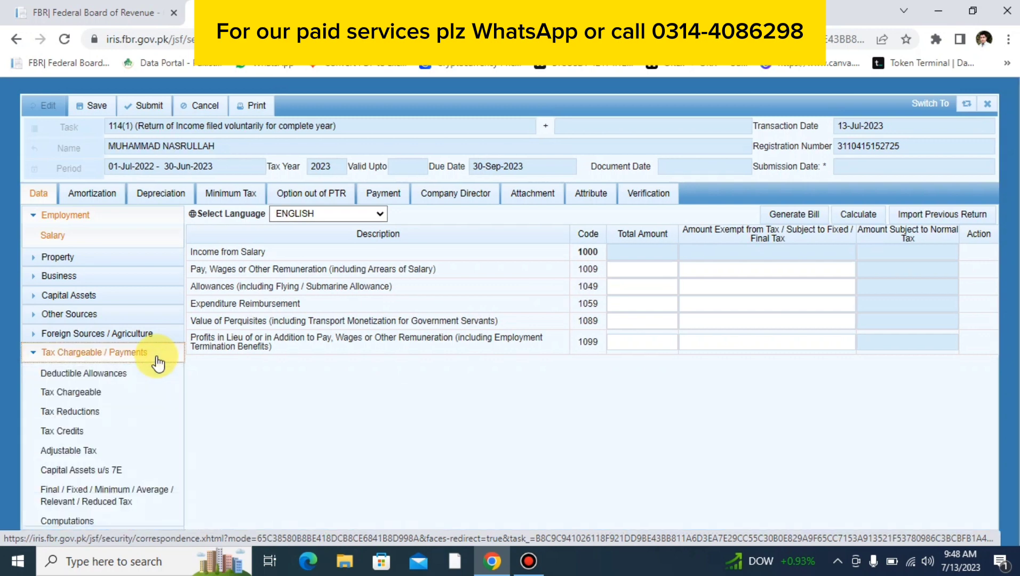
click(124, 490)
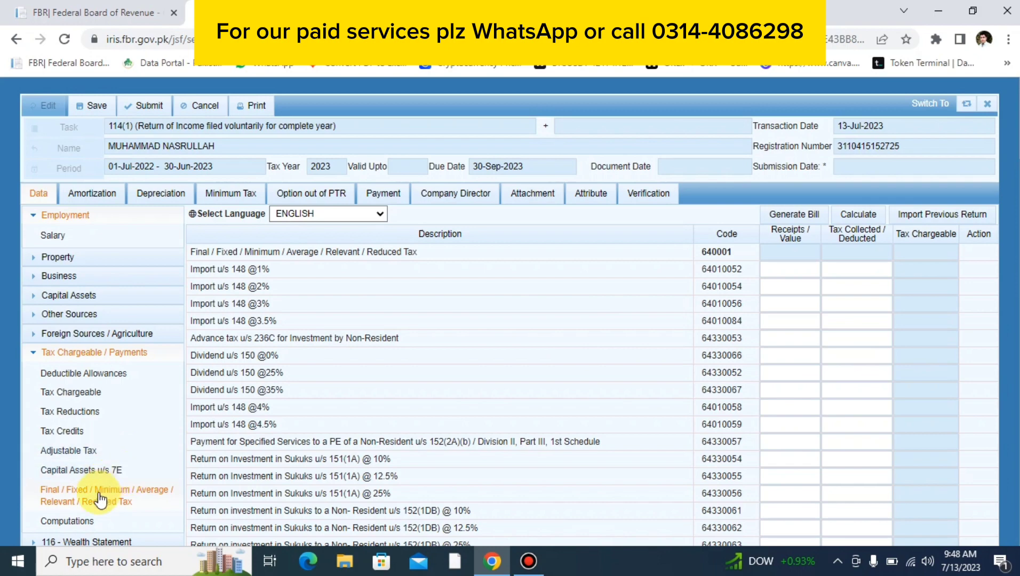
scroll(400, 447, down, 10)
scroll(400, 447, down, 4)
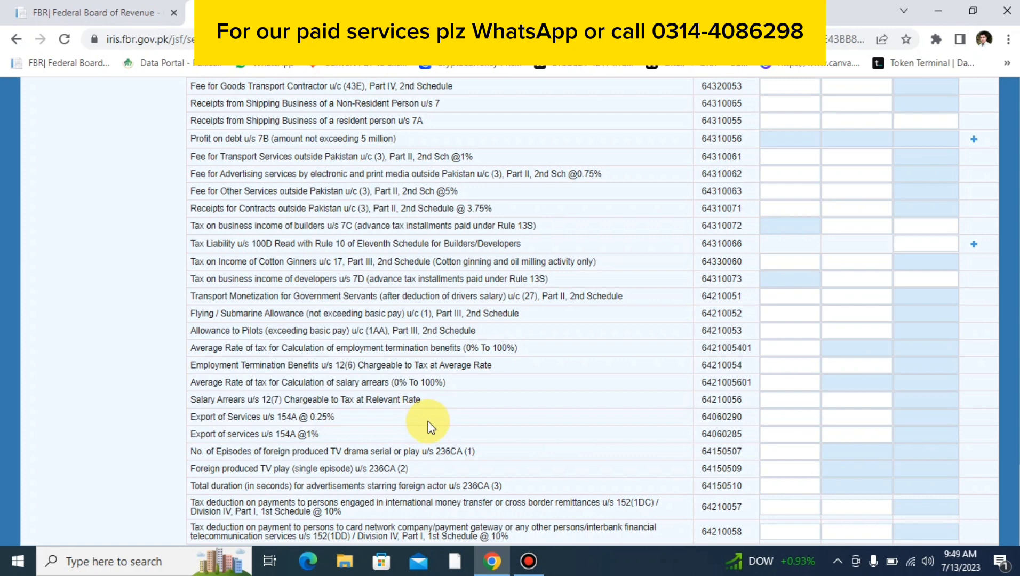
- Examine the receipts fields of the Export of Services u/s 154A rows at 0.25% and 1%
click(767, 418)
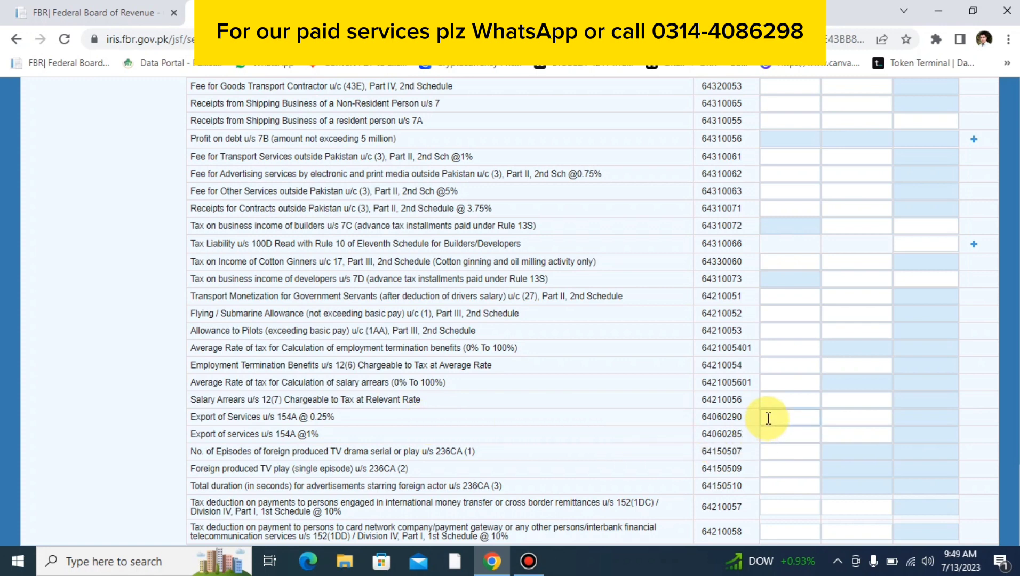
click(768, 434)
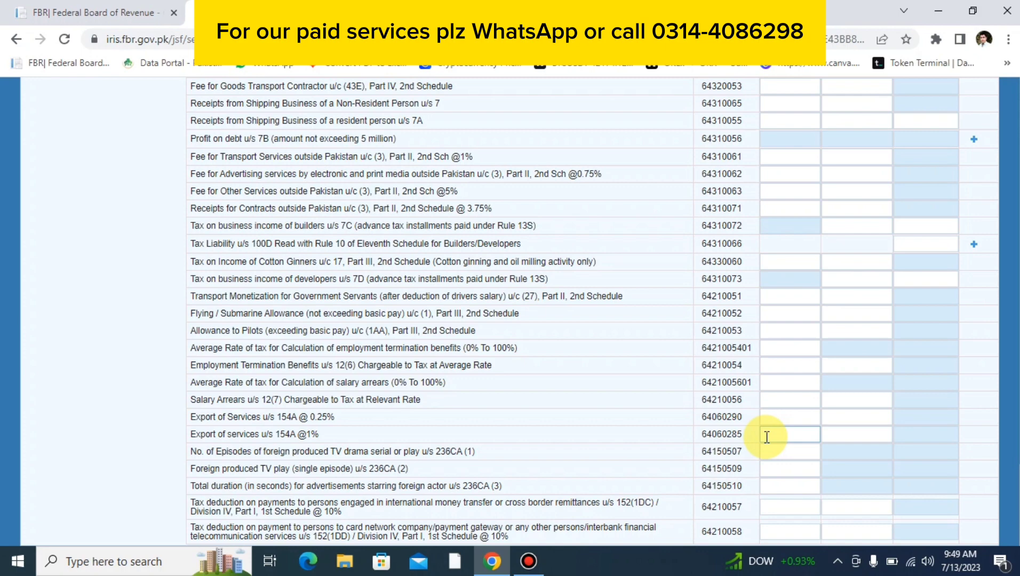
scroll(633, 424, up, 20)
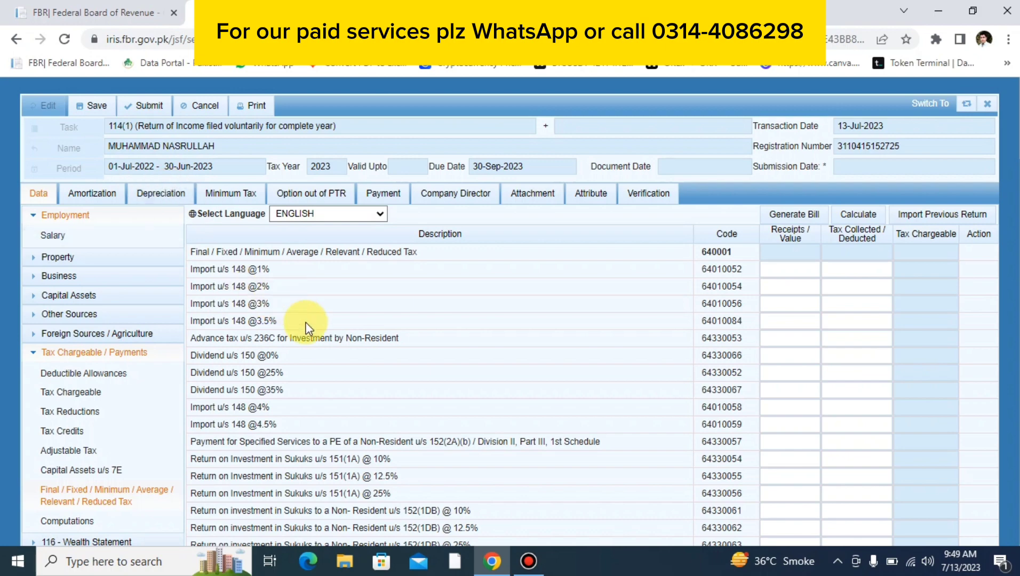
scroll(307, 328, down, 10)
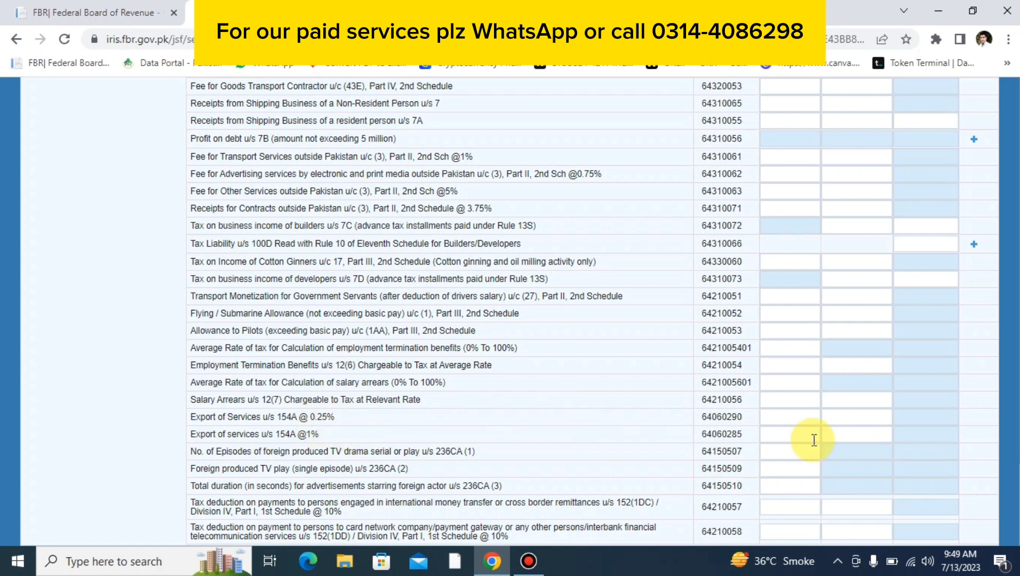
click(766, 416)
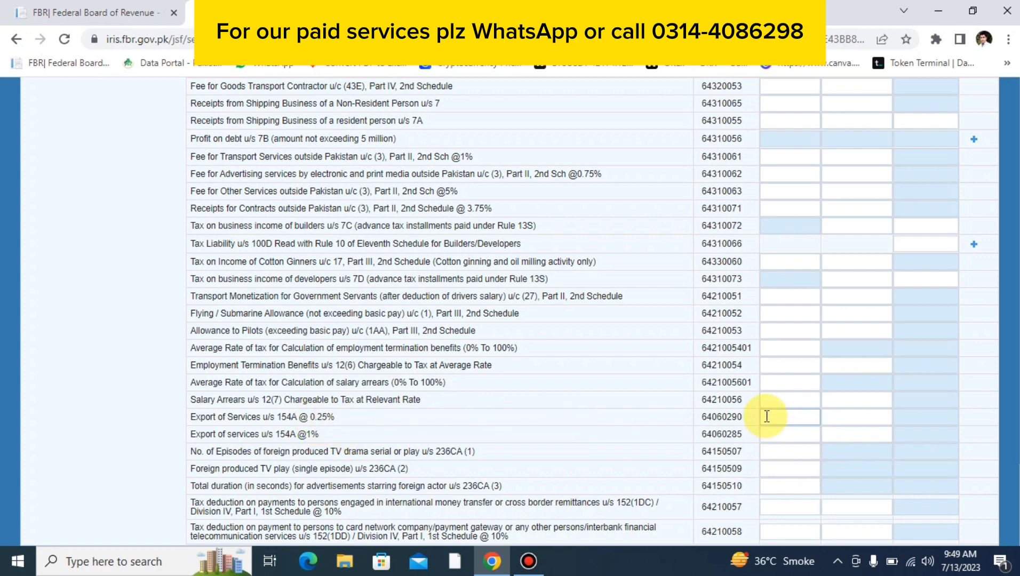
click(665, 432)
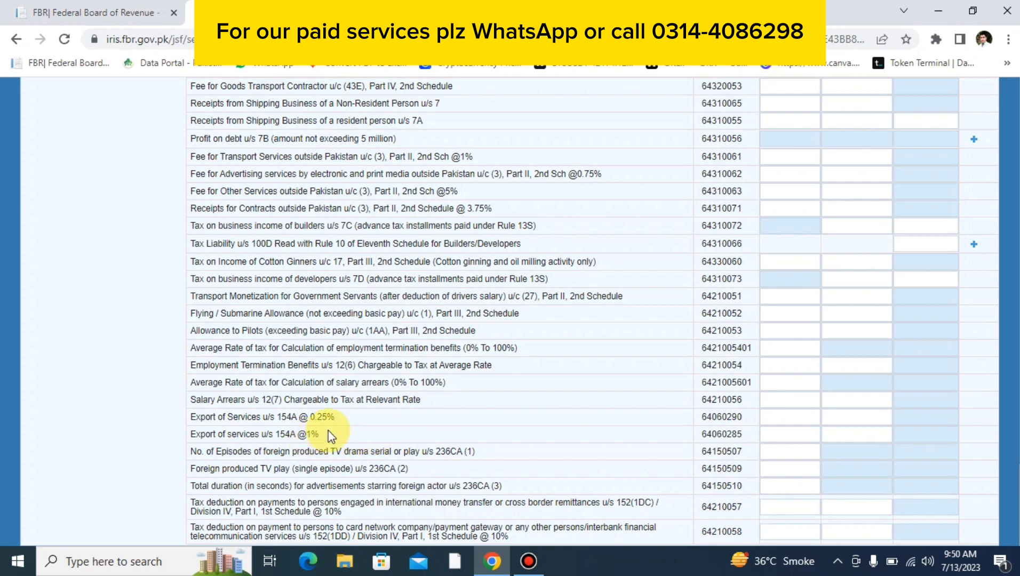
click(768, 415)
click(770, 435)
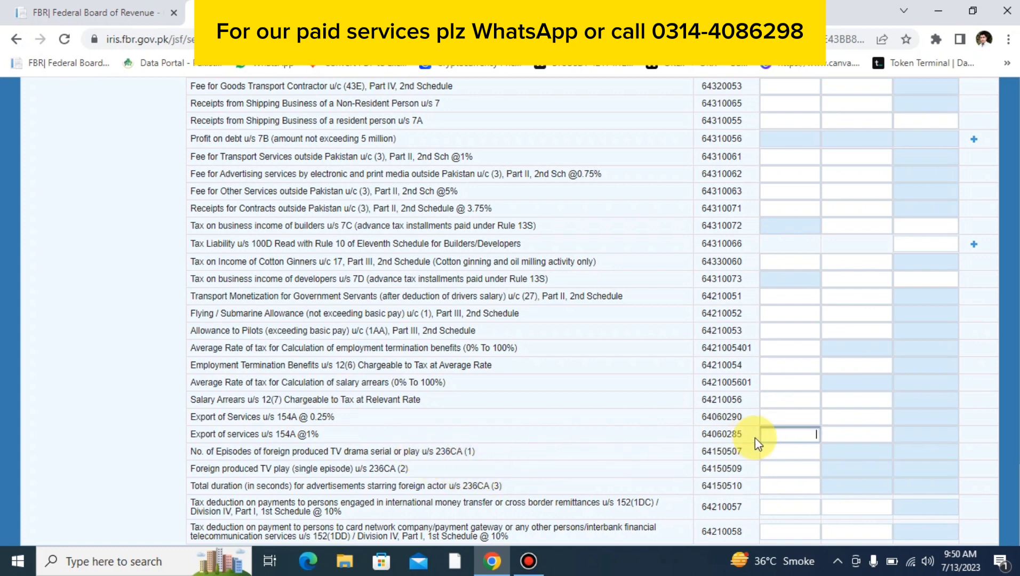
- Enter receipts of 8,000,000 for Export of Services u/s 154A @ 0.25% and calculate the tax
click(789, 418)
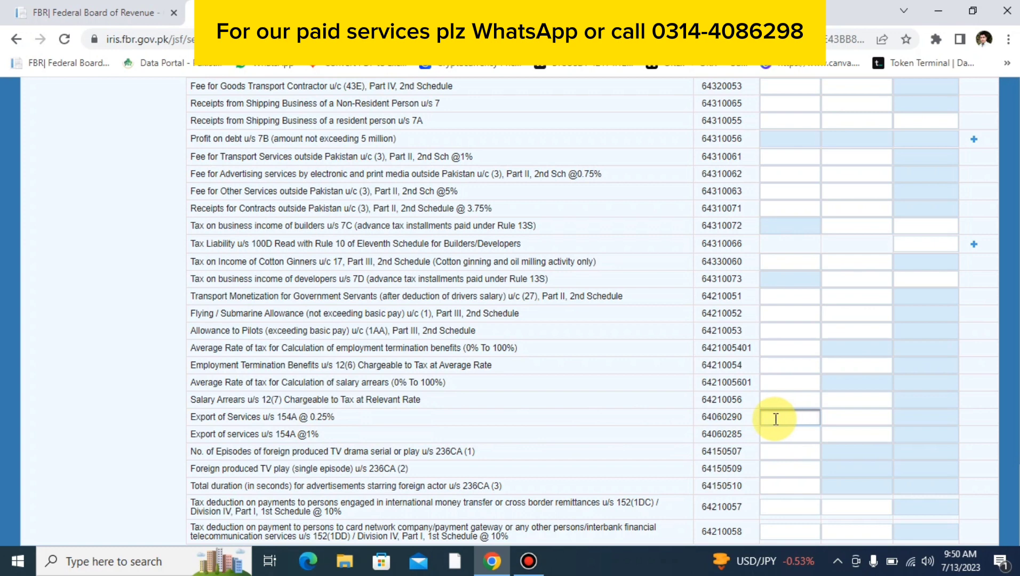
text(8,000,)
text(00000)
key(Tab)
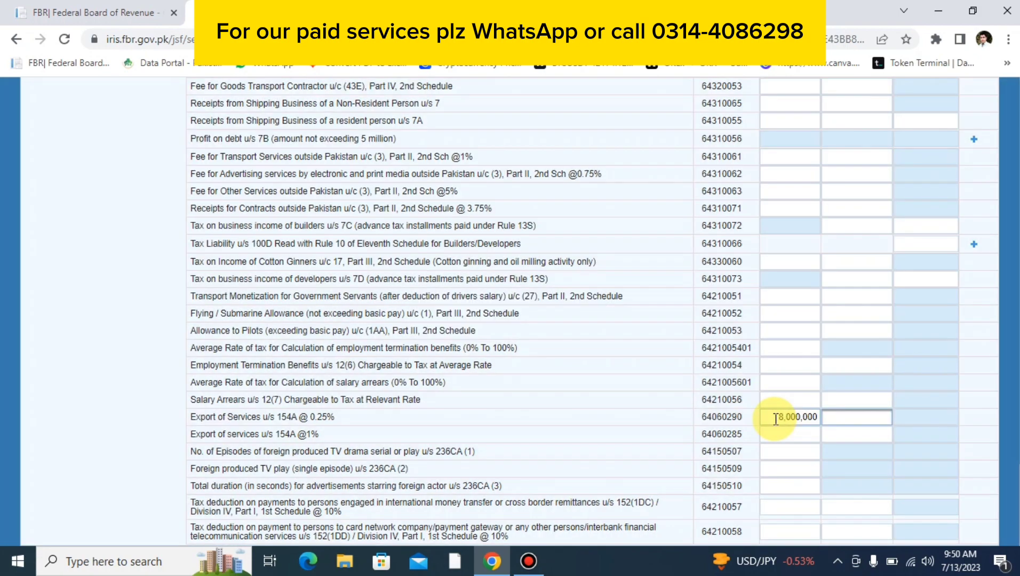
scroll(775, 419, up, 15)
click(865, 218)
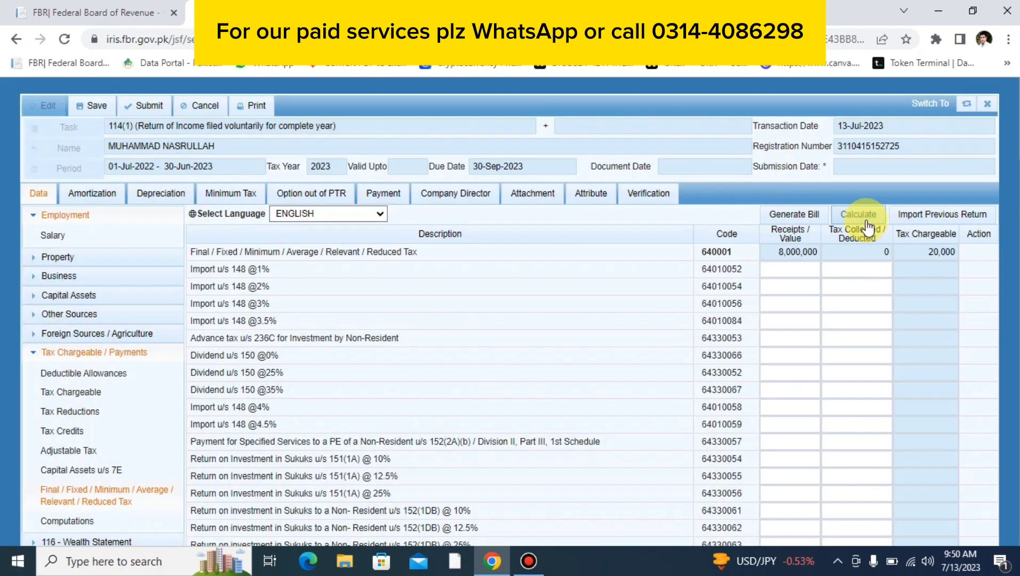
- Enter 5,000 as tax collected/deducted for Export of Services u/s 154A @ 0.25% and recalculate the return
click(845, 282)
scroll(846, 280, down, 10)
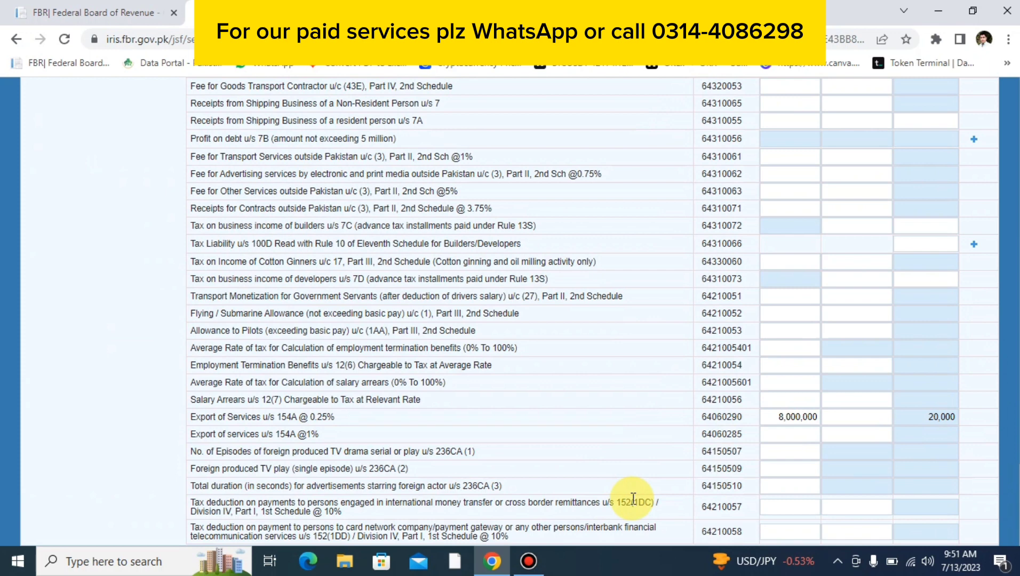
click(830, 419)
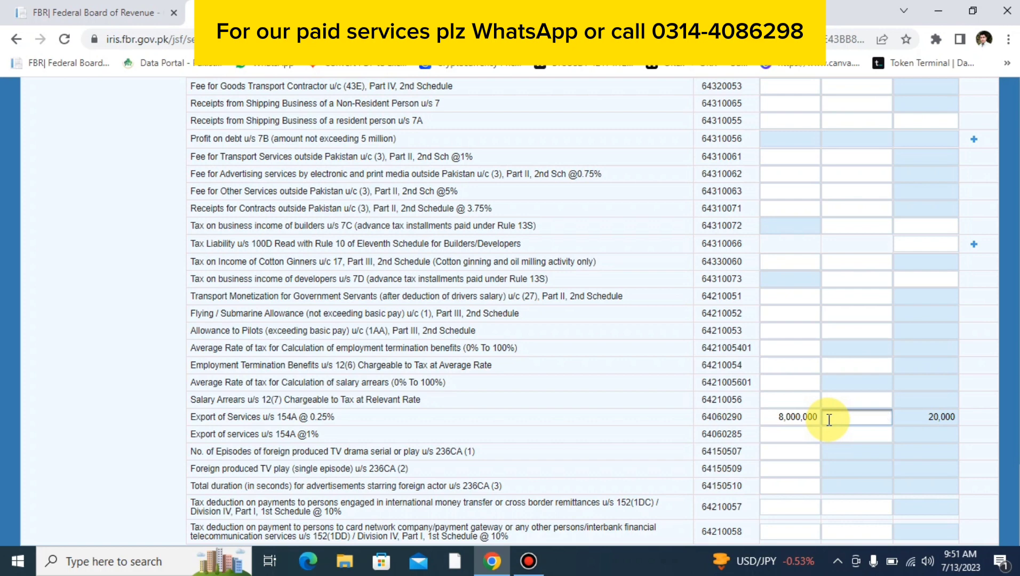
text(5000)
key(Tab)
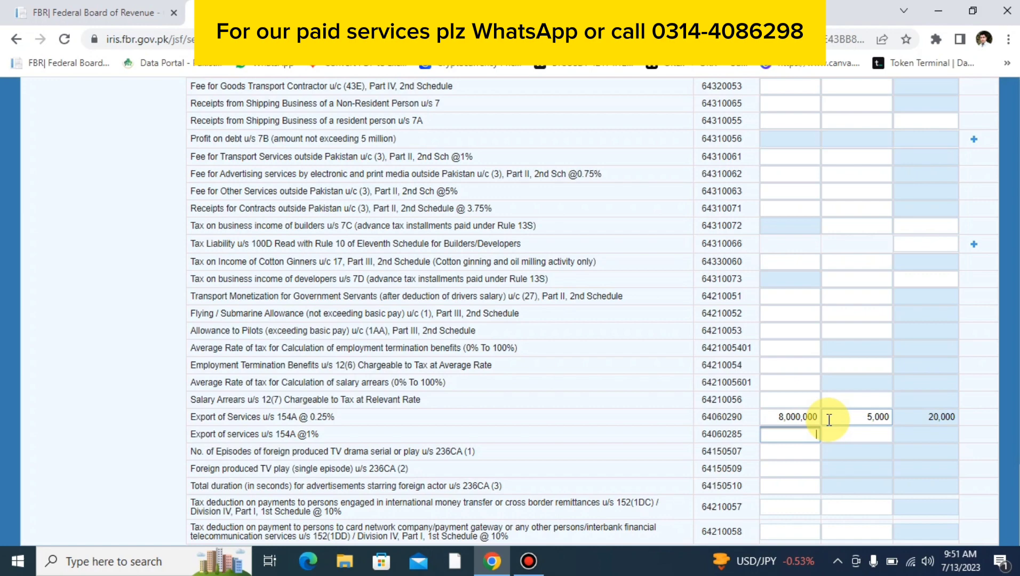
double_click(859, 420)
scroll(860, 421, up, 20)
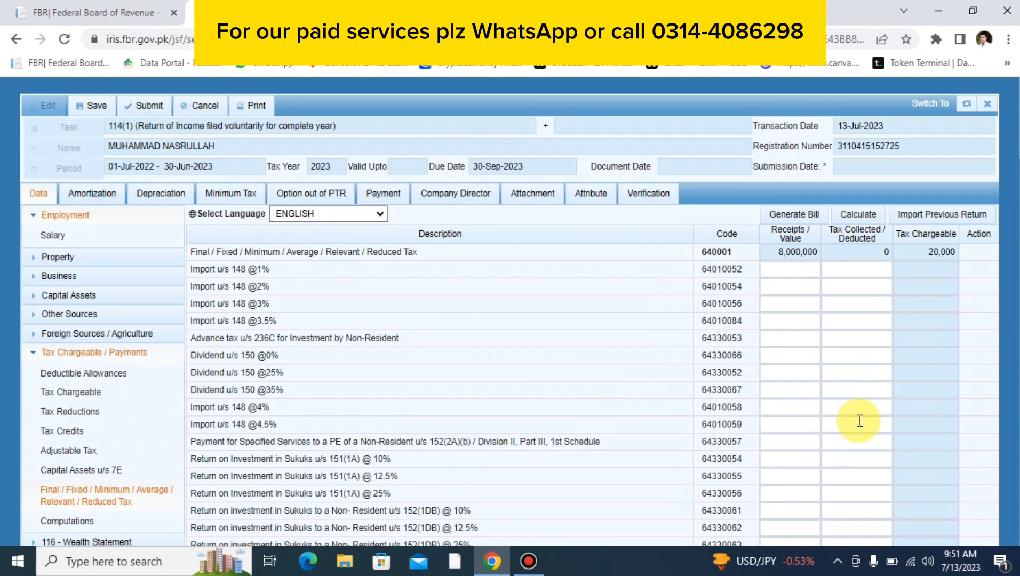
click(856, 215)
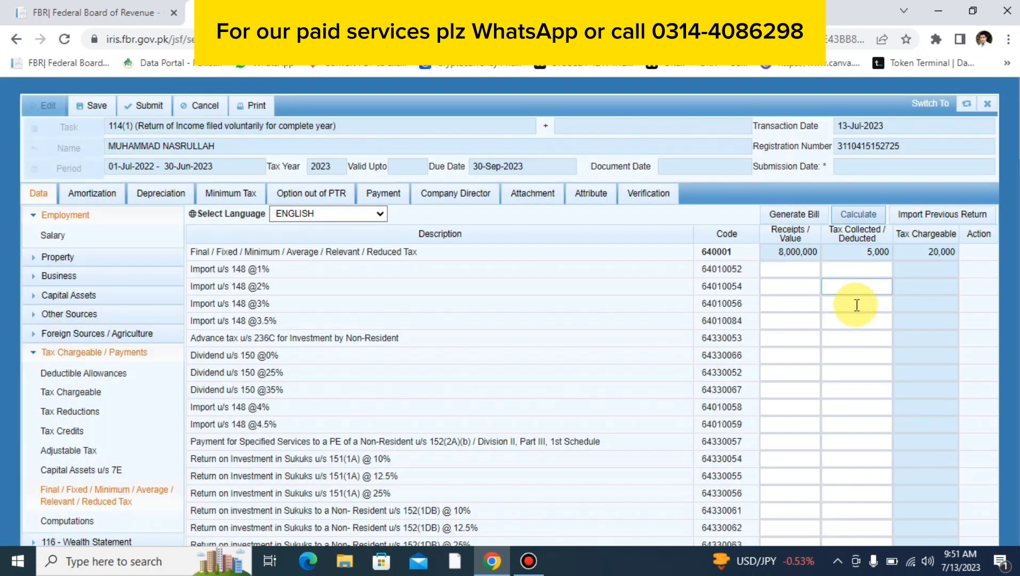
- Copy the total receipts of the final/fixed tax row 640001 into the total amount of Foreign Other Sources Income / (Loss)
scroll(830, 332, down, 20)
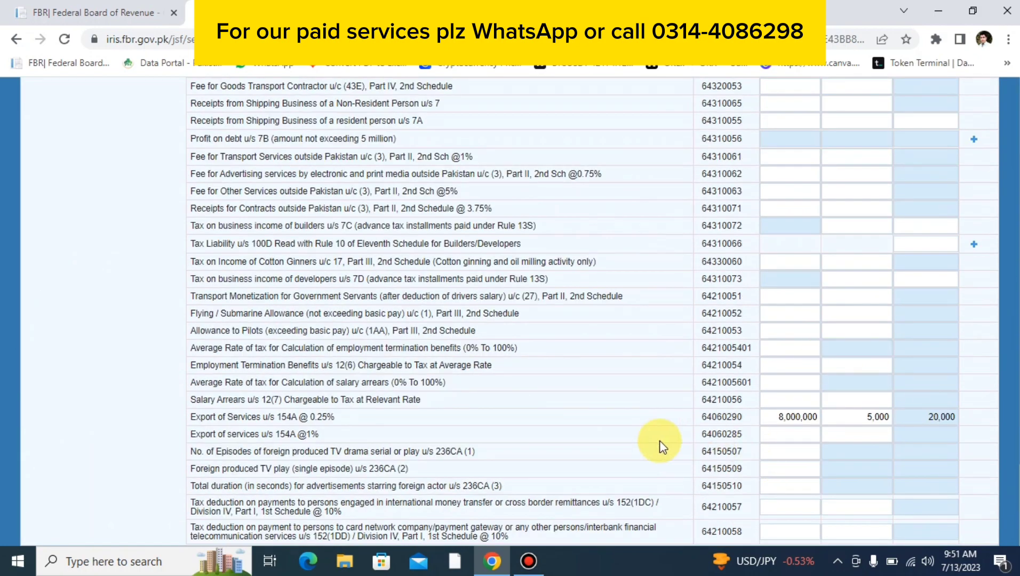
click(780, 434)
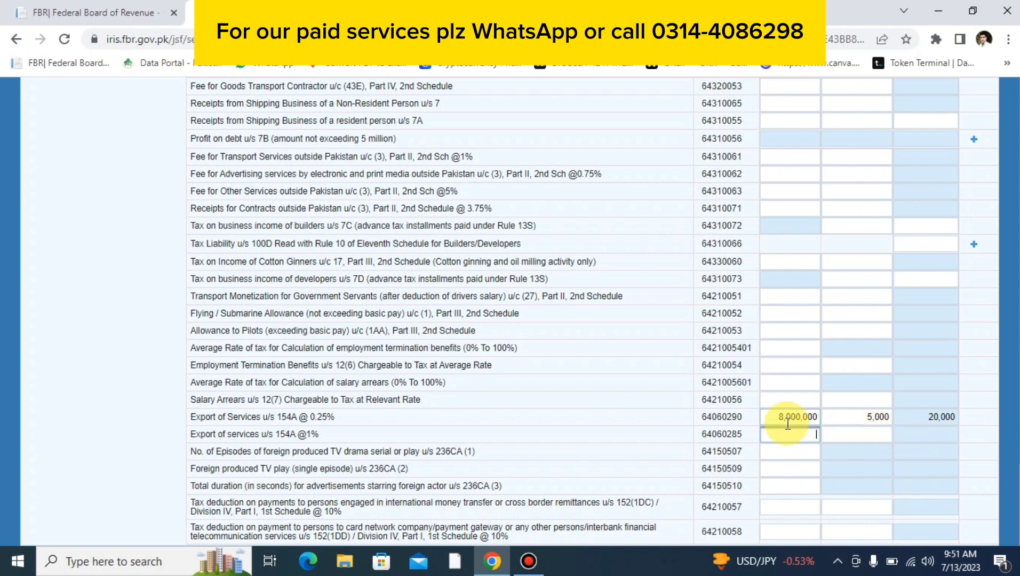
scroll(787, 424, up, 20)
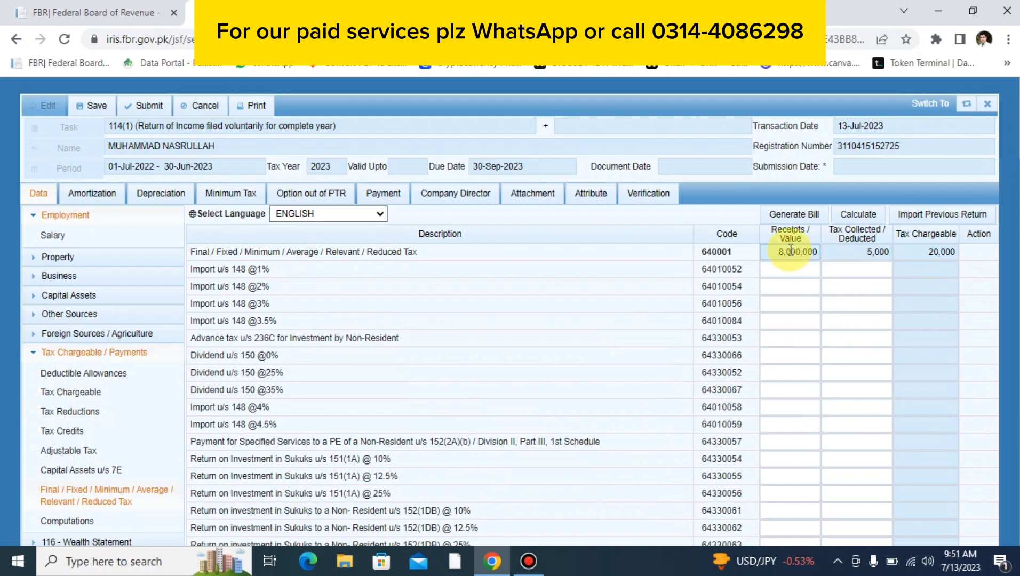
double_click(790, 252)
key(ctrl+c)
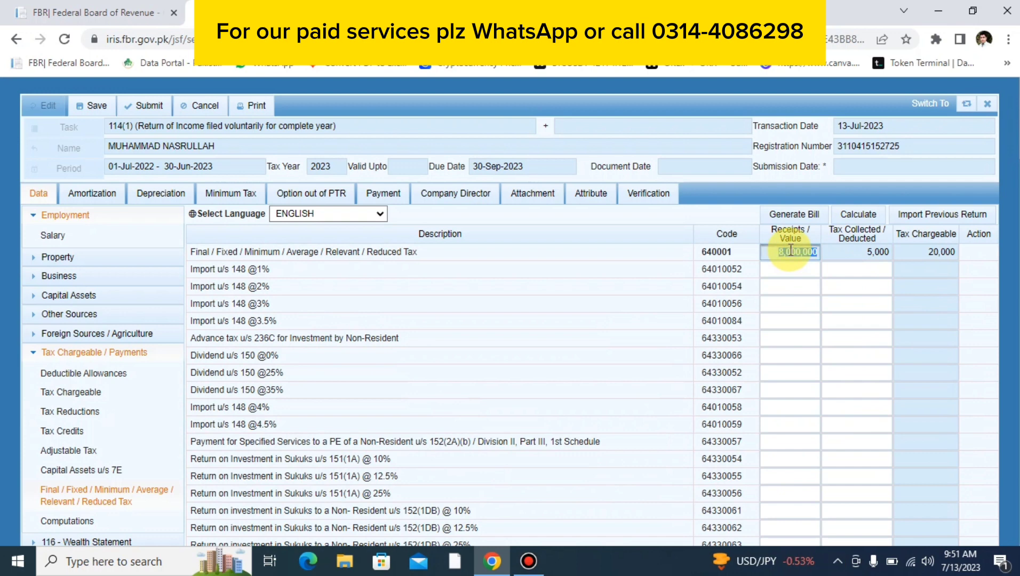
click(81, 335)
click(76, 354)
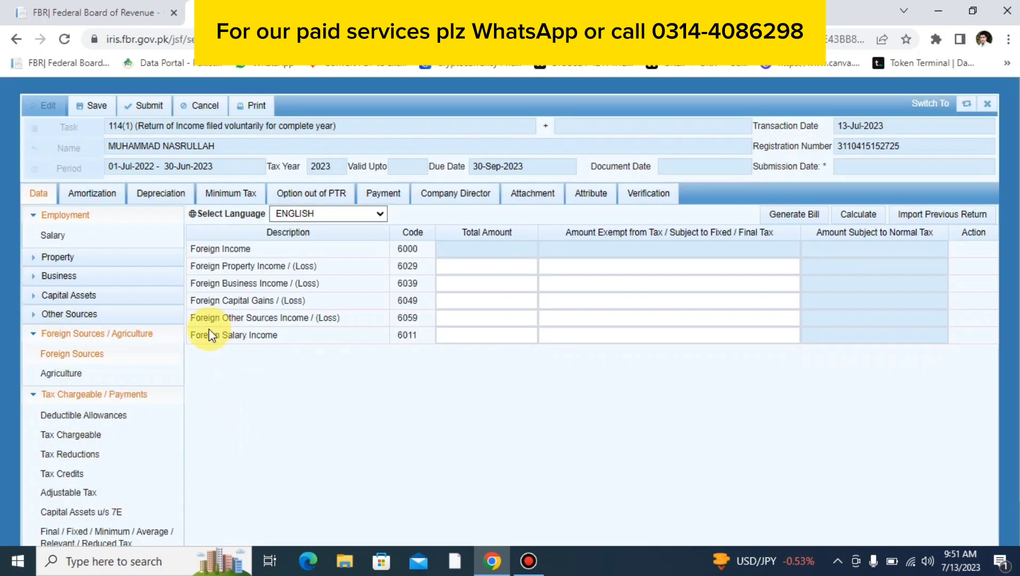
click(468, 317)
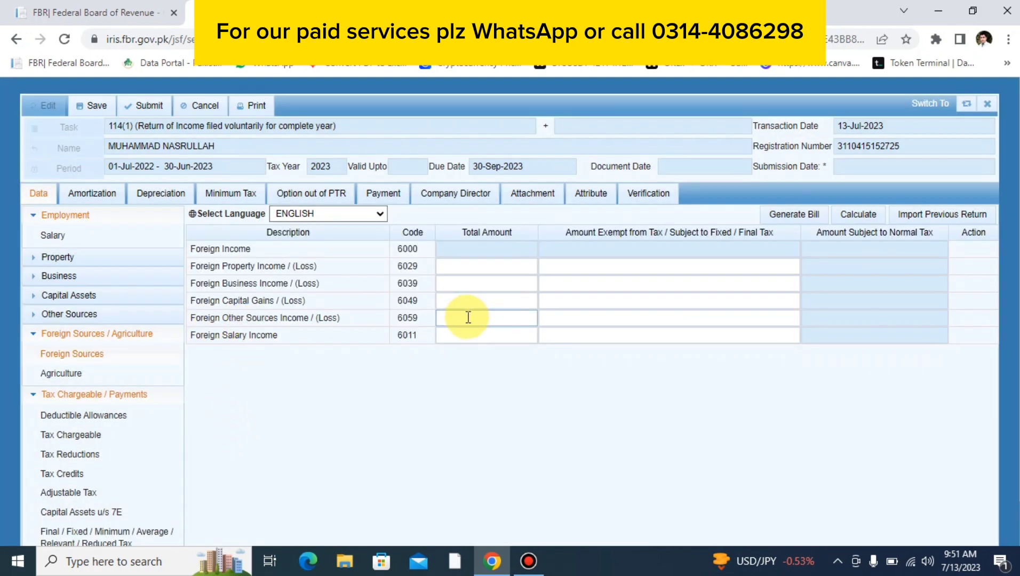
double_click(468, 317)
text(6,000,000)
key(Tab)
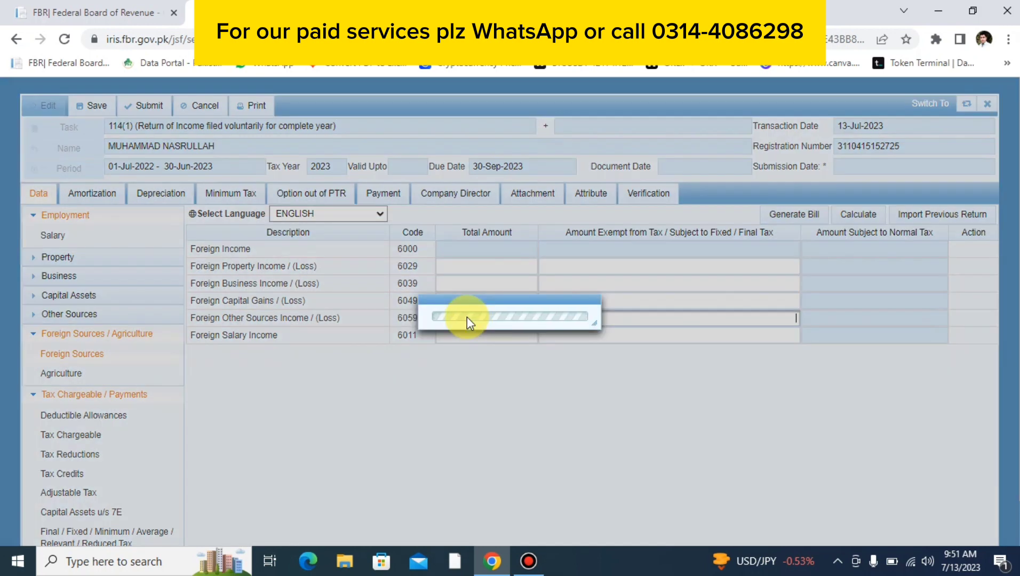
- Fill in 8,000,000 as the exempt / fixed / final tax amount of Foreign Other Sources Income / (Loss) and calculate the return
key(ctrl+v)
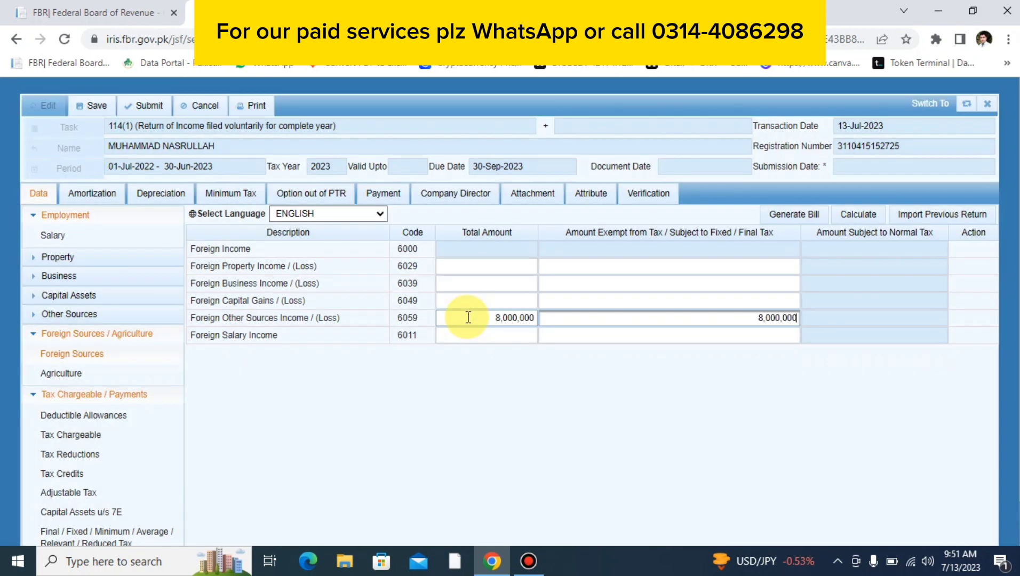
click(849, 223)
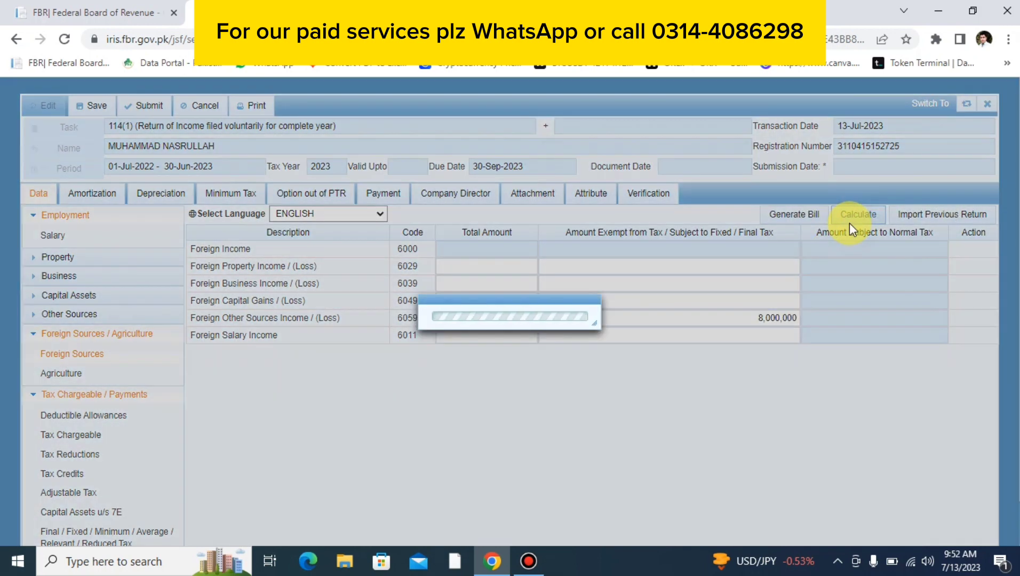
- In Reconciliation of Net Assets, enter 8,000,000 as income attributable to receipts subject to Final / Fixed Tax (7033) and calculate
scroll(153, 408, down, 1)
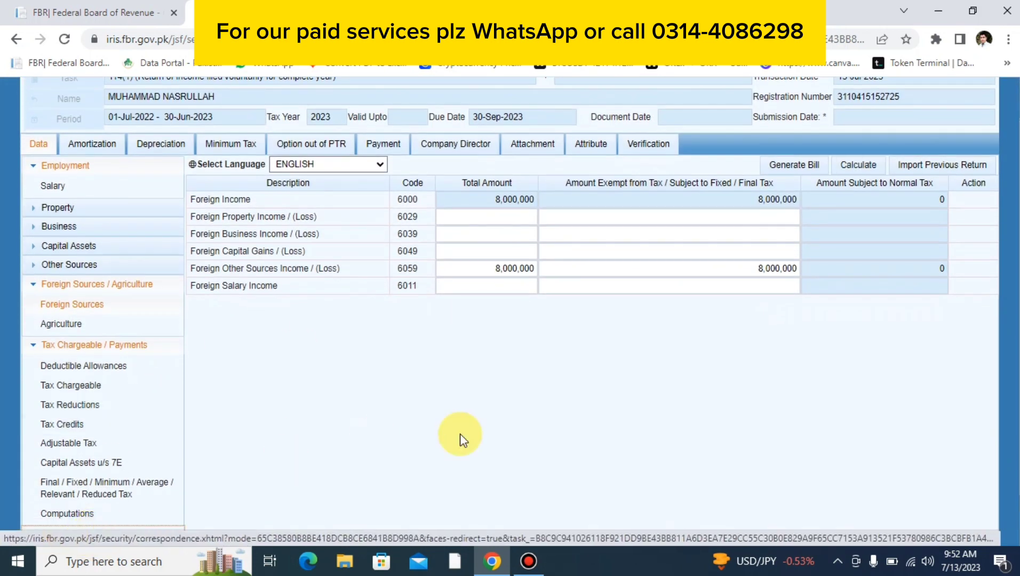
scroll(461, 437, down, 1)
click(91, 532)
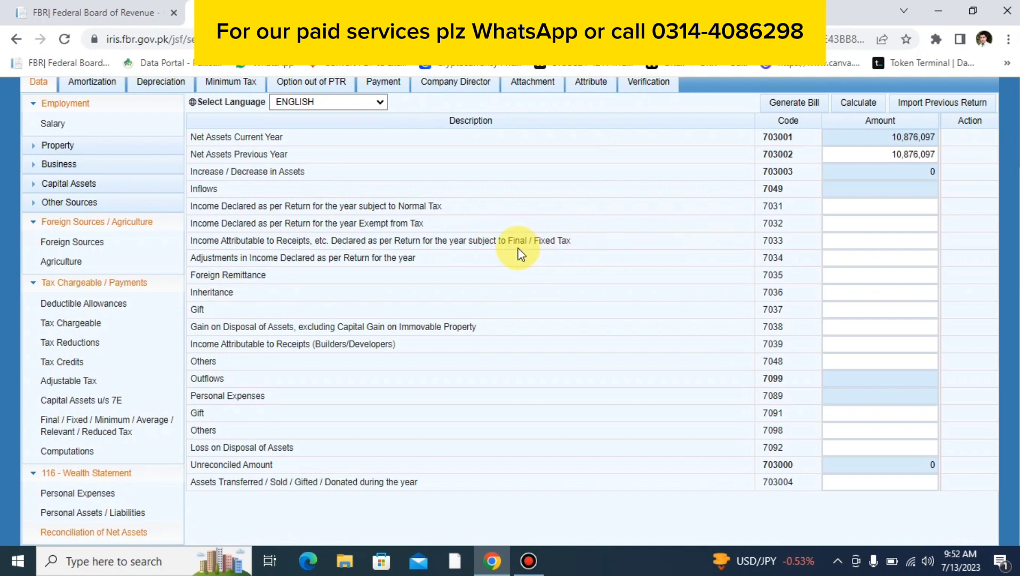
click(848, 241)
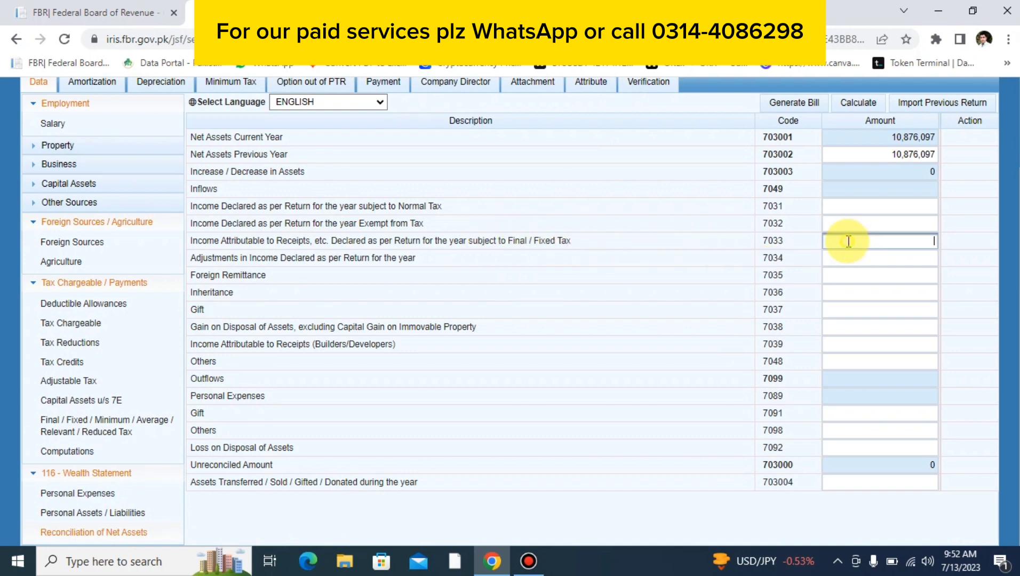
text(8000000)
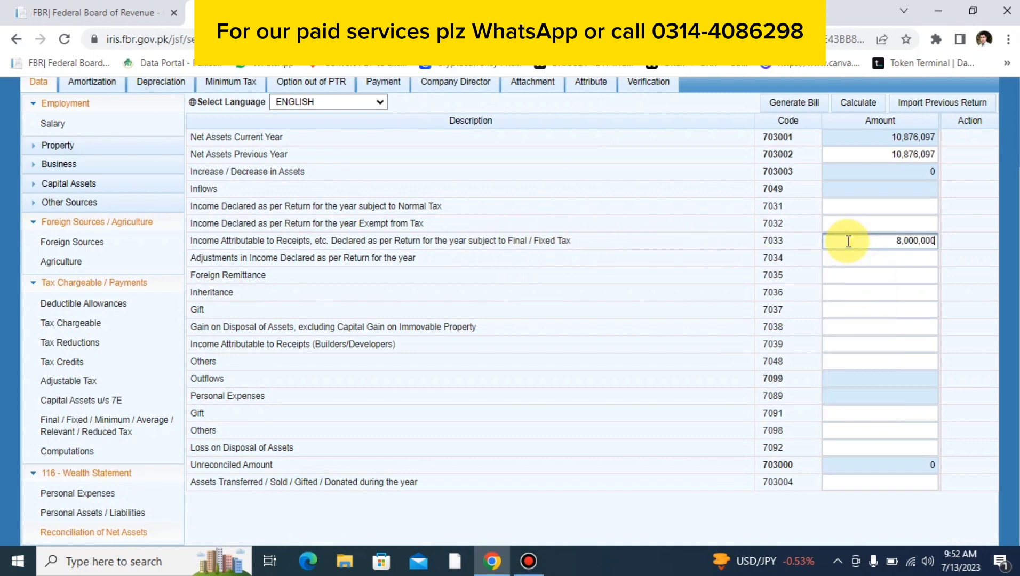
click(849, 104)
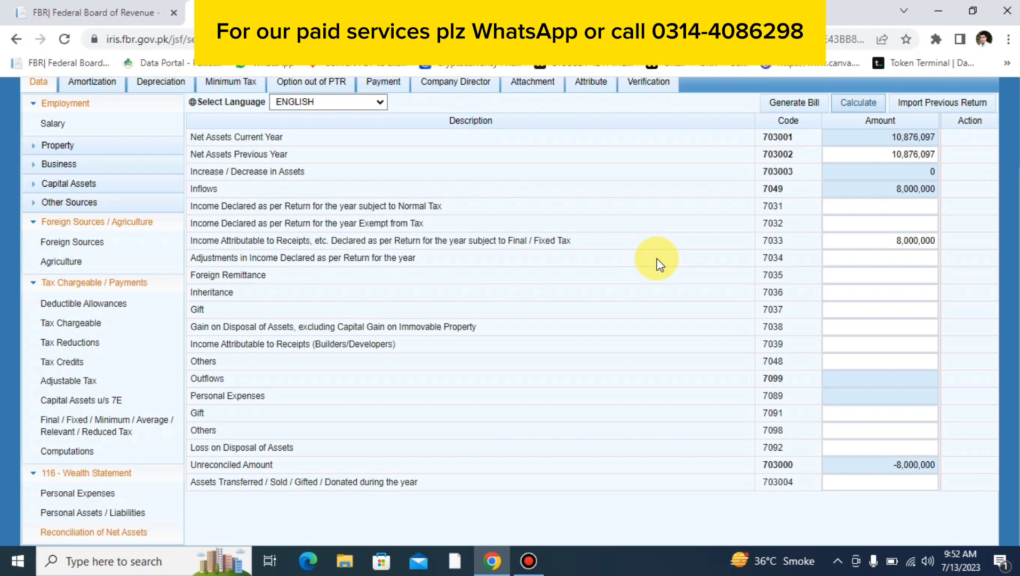
scroll(659, 264, up, 2)
click(844, 215)
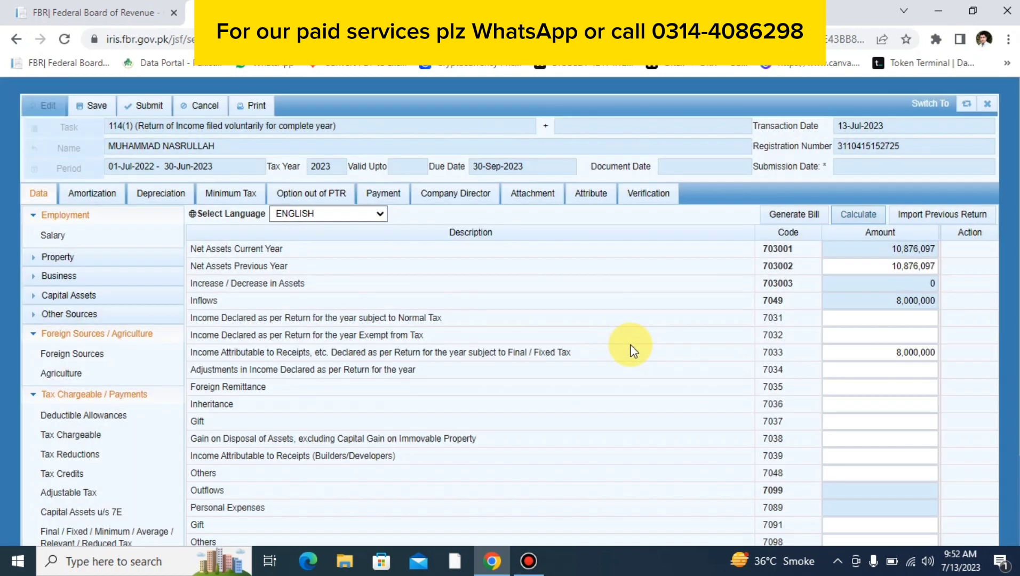
- Under Adjustable Tax, add a Prepaid Telephone Card u/s 236(1)(b) entry with the utility's reference number and the contents ufone
scroll(633, 350, down, 2)
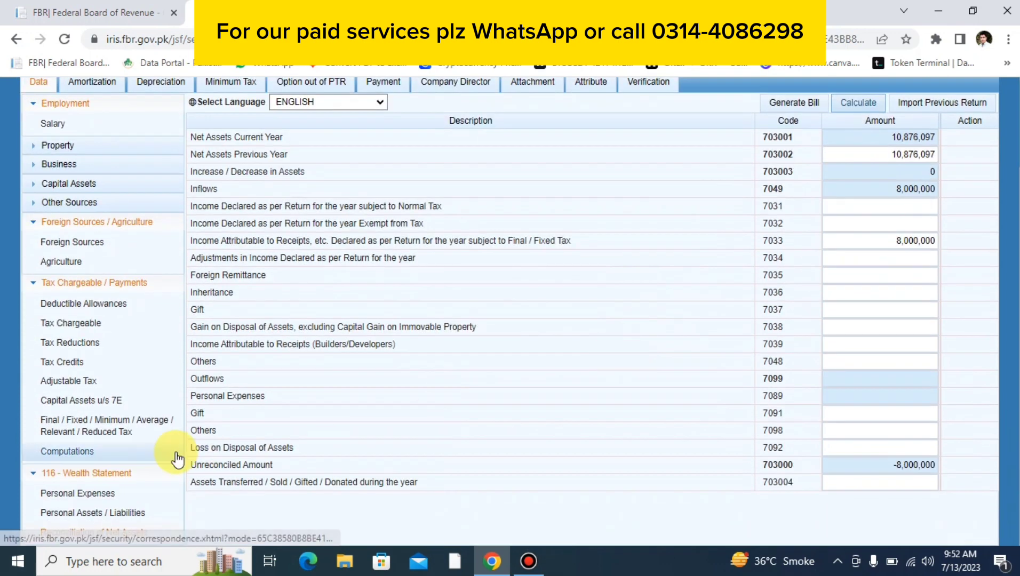
click(108, 382)
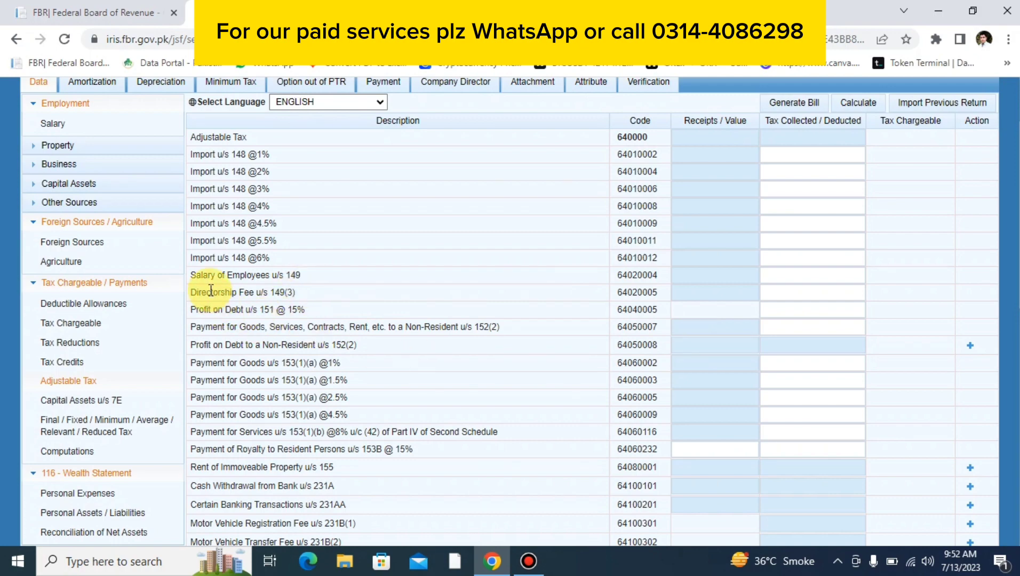
scroll(211, 290, down, 10)
scroll(211, 291, up, 7)
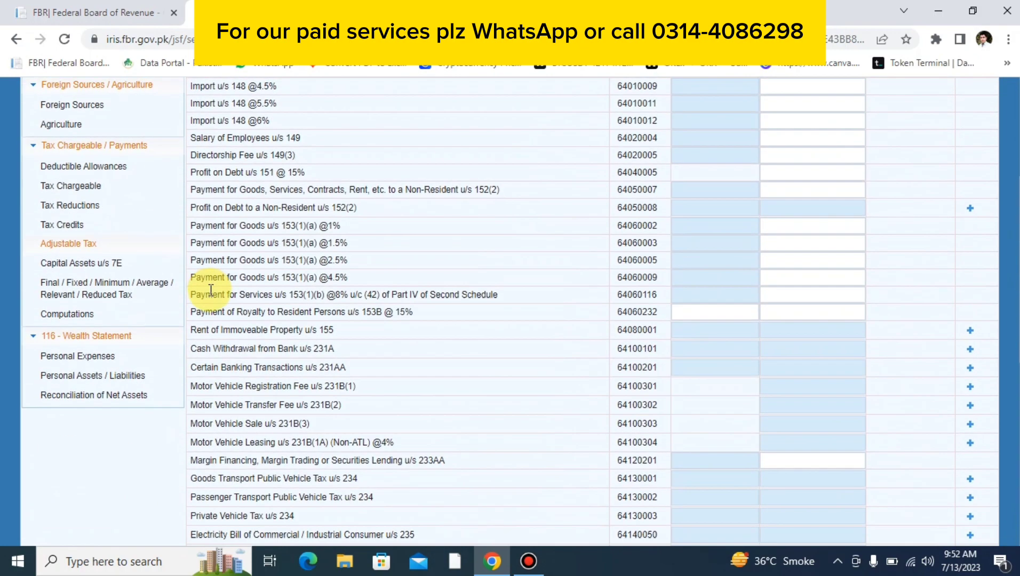
scroll(212, 296, up, 5)
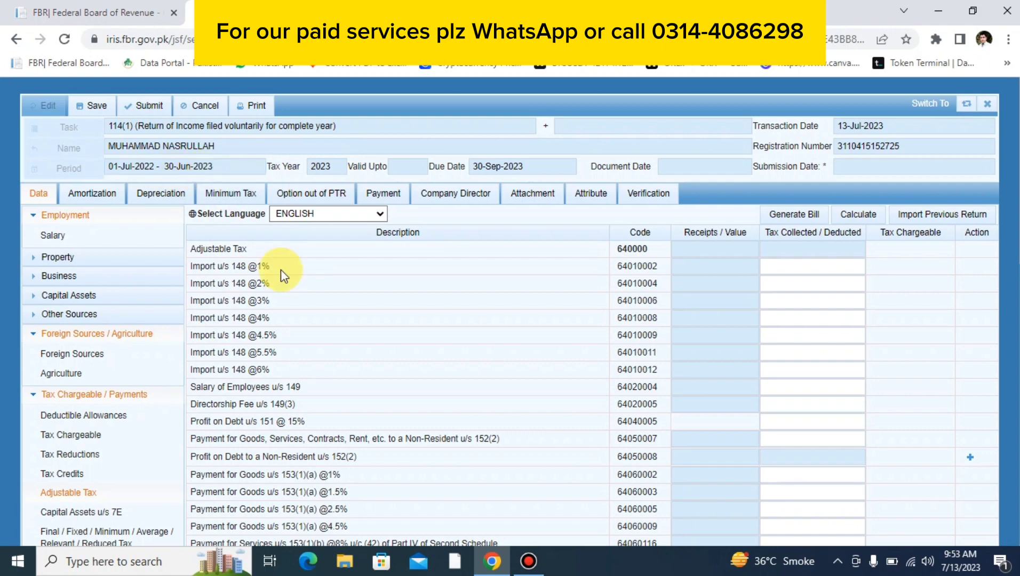
scroll(281, 269, down, 15)
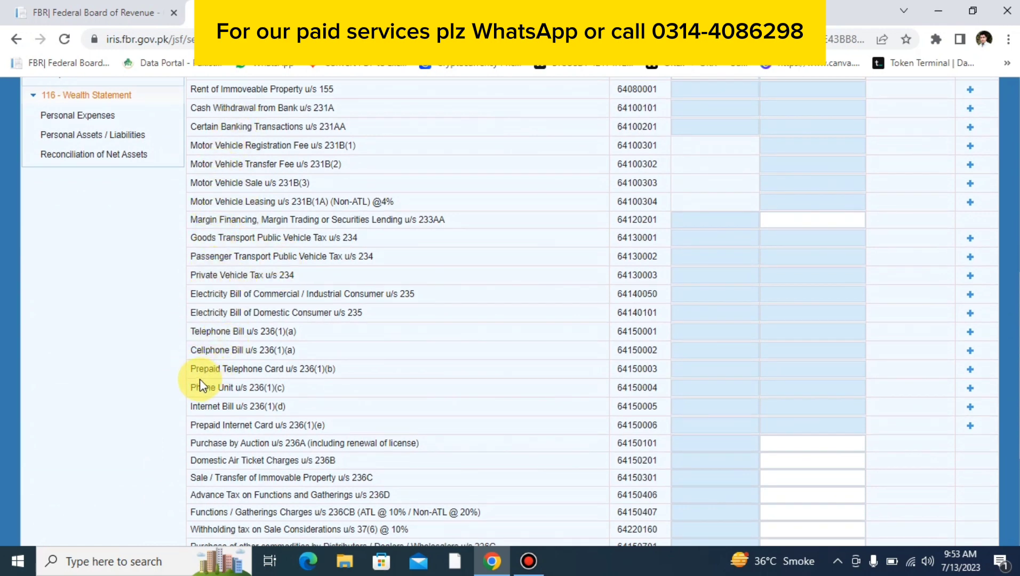
click(969, 368)
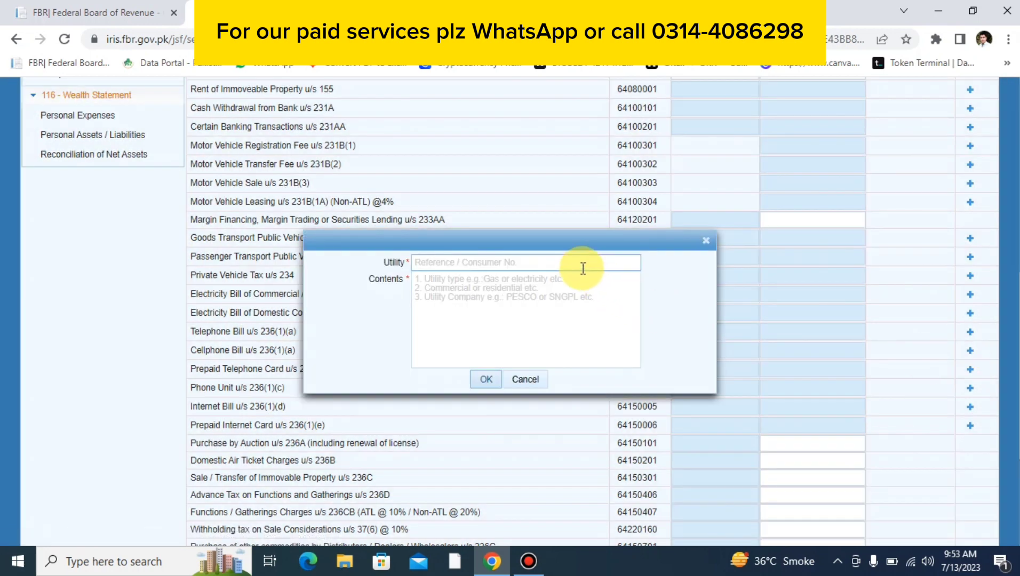
click(582, 268)
text(333333333)
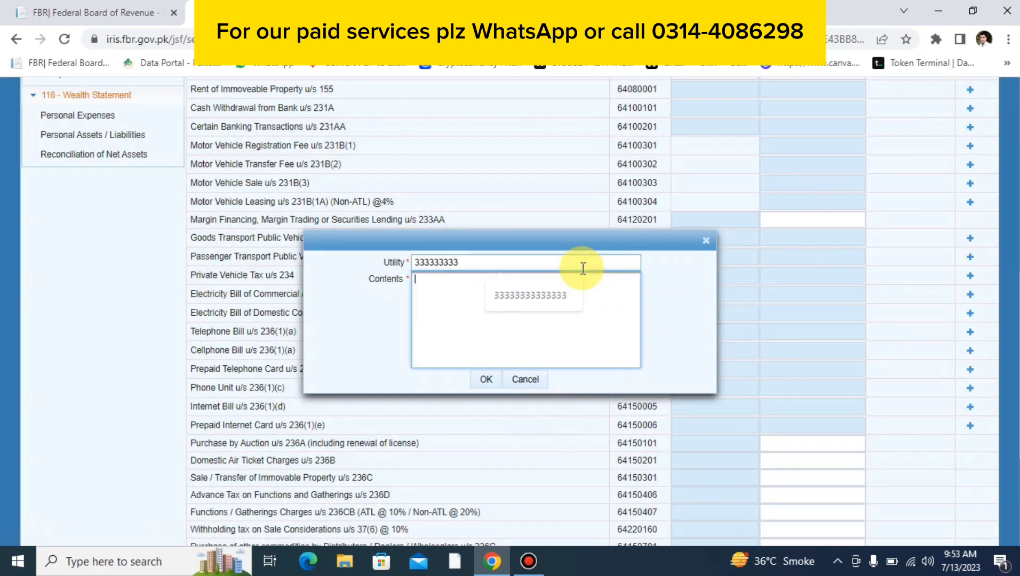
key(Tab)
text(utoi)
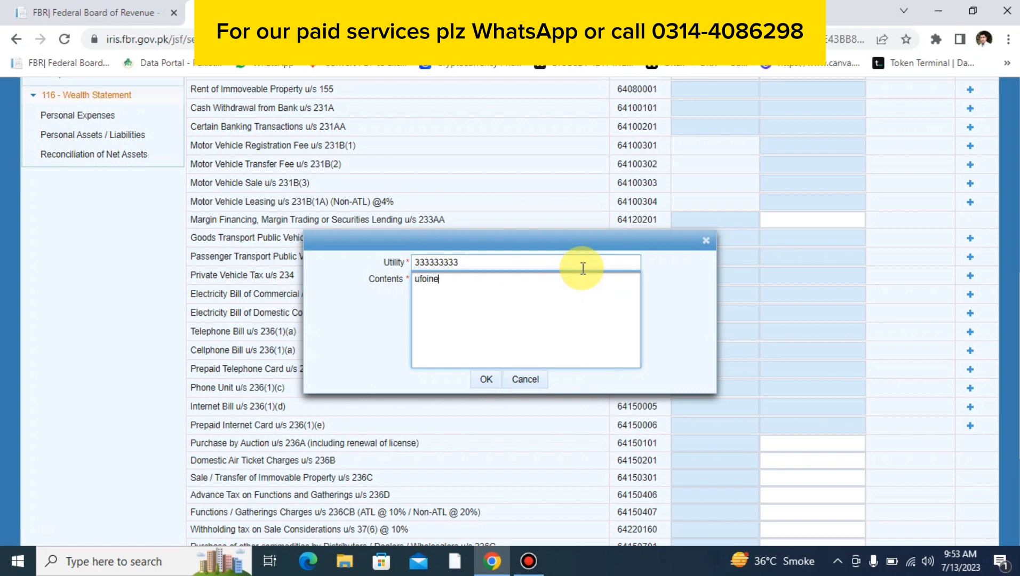
text(ne)
click(482, 380)
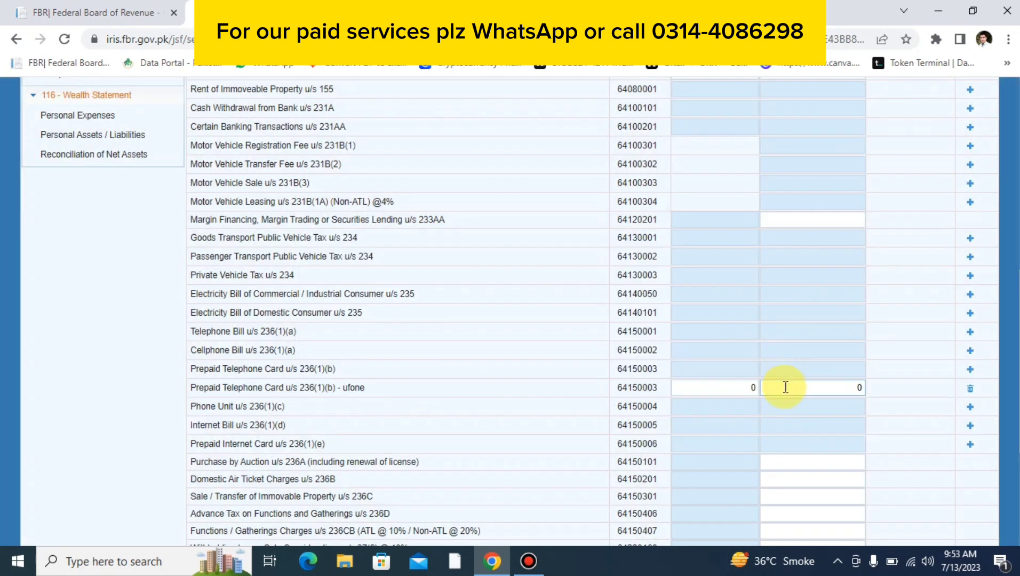
- Enter 1,500 as tax collected/deducted for the ufone prepaid telephone card row and calculate the adjustable tax
click(785, 387)
text(1500)
key(Tab)
scroll(403, 423, down, 4)
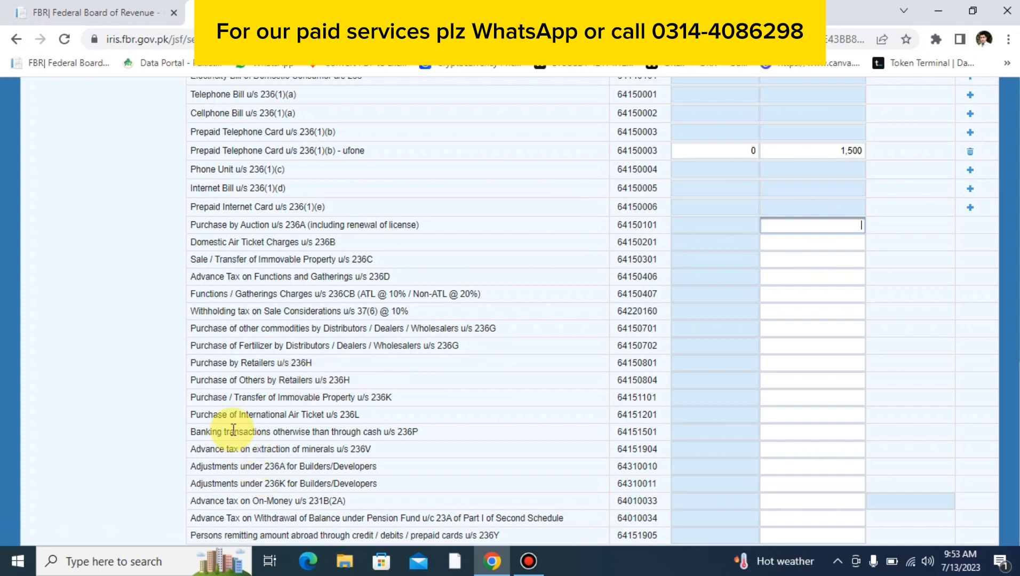
click(773, 396)
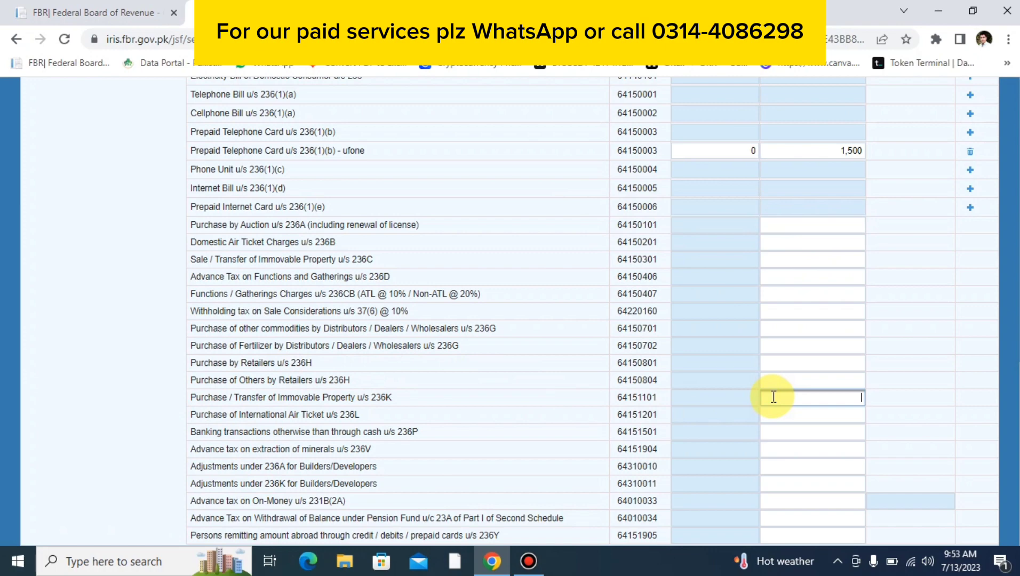
scroll(773, 396, up, 10)
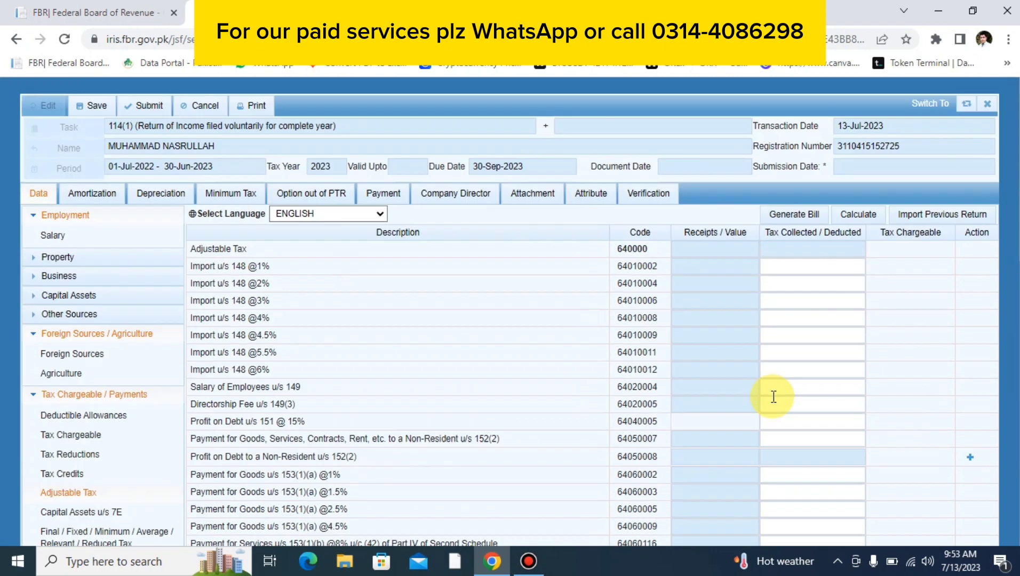
click(864, 216)
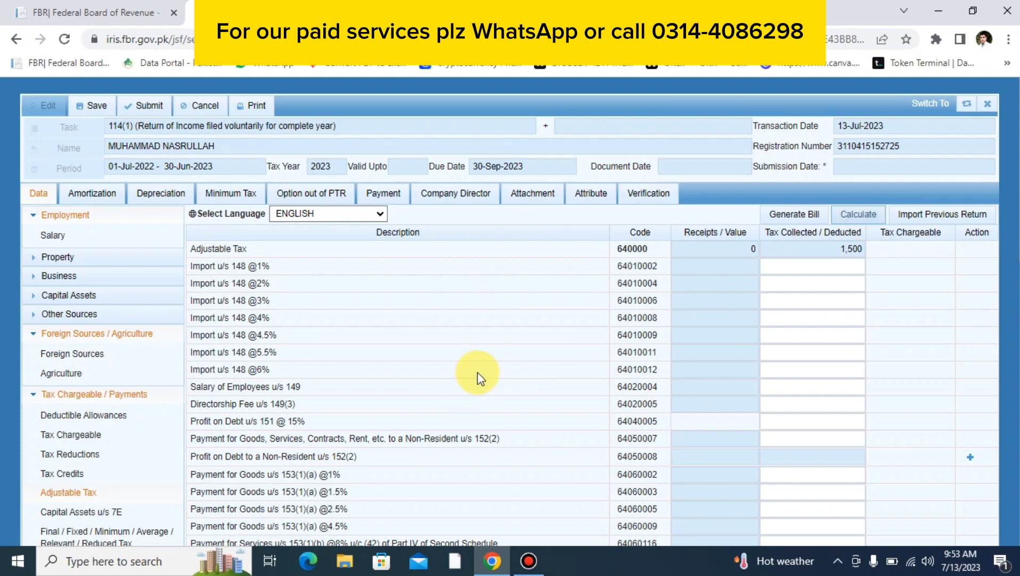
- In Personal Assets / Liabilities, add a Commercial, Industrial, Residential Property (Non-Business) entry with the house number and its locality
scroll(469, 373, down, 12)
scroll(478, 378, up, 5)
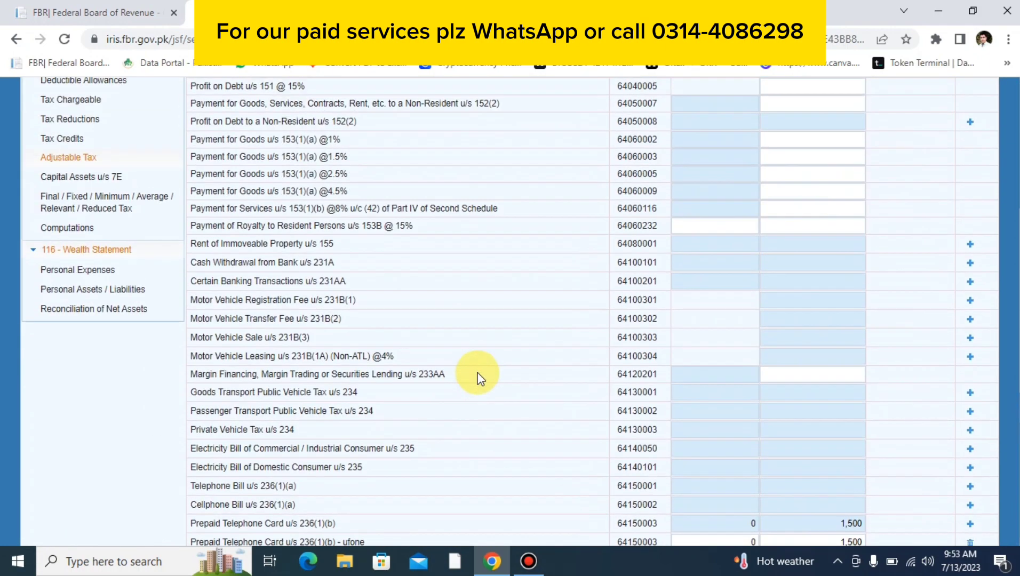
click(109, 290)
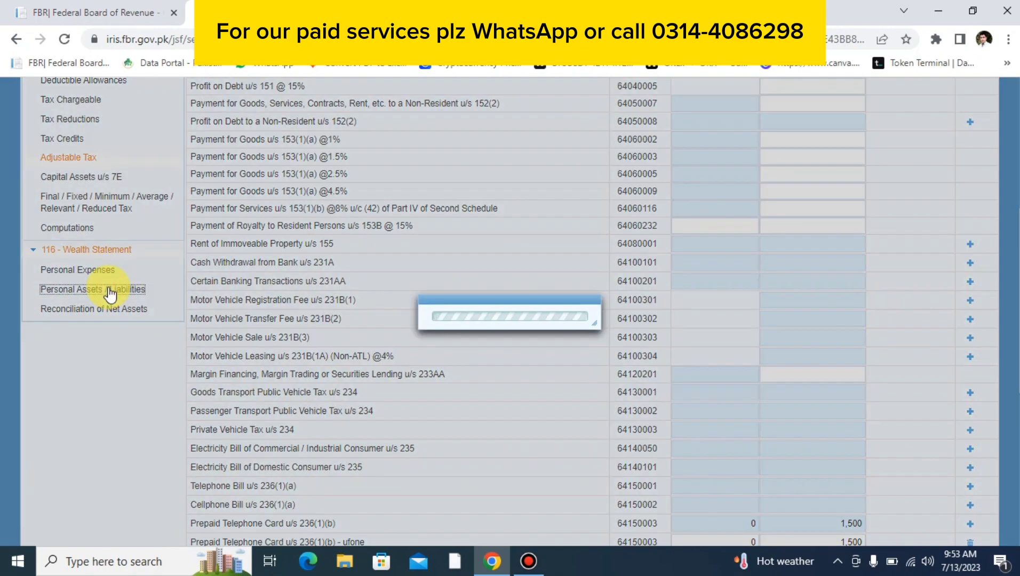
scroll(593, 327, up, 3)
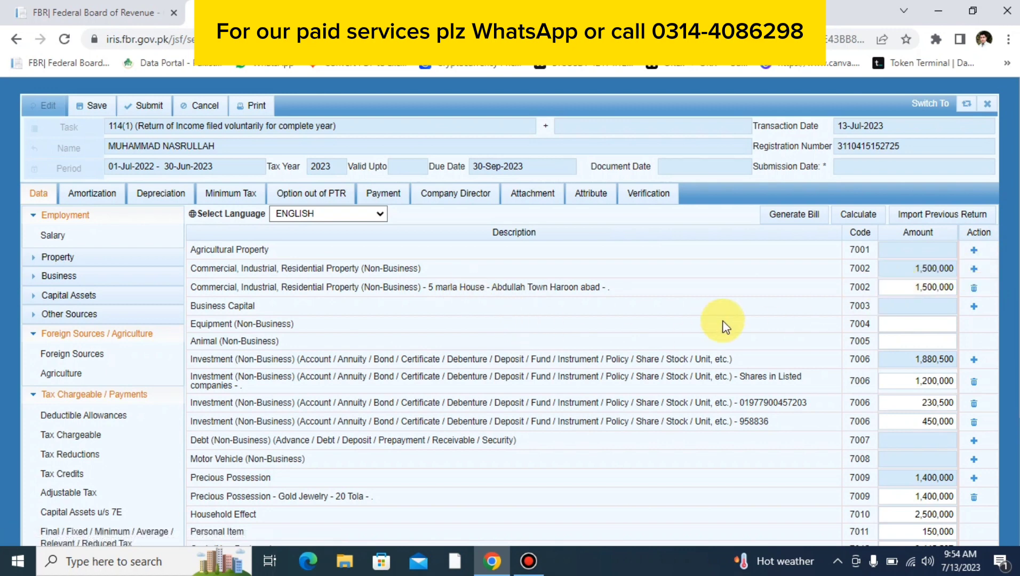
click(973, 271)
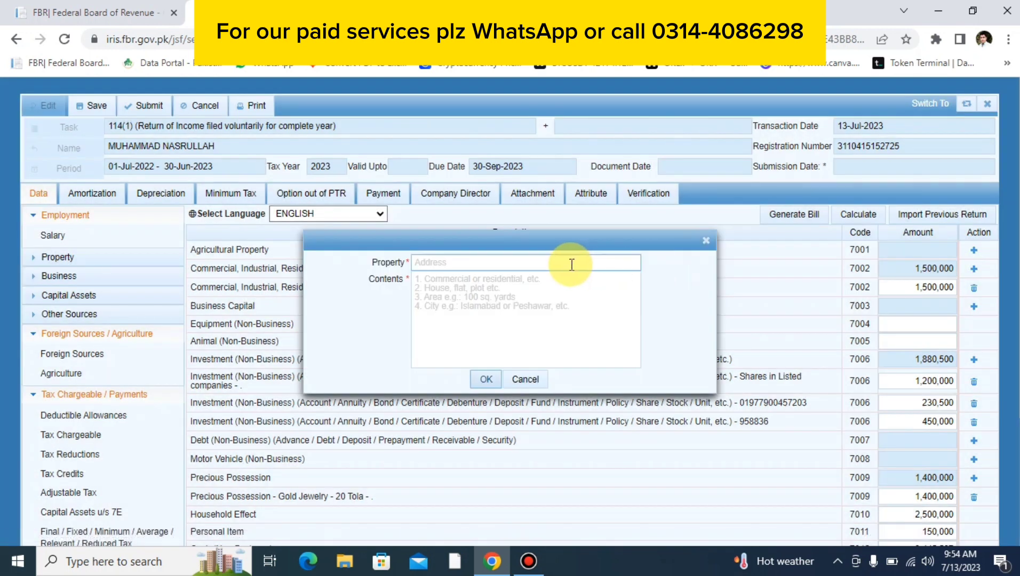
click(571, 263)
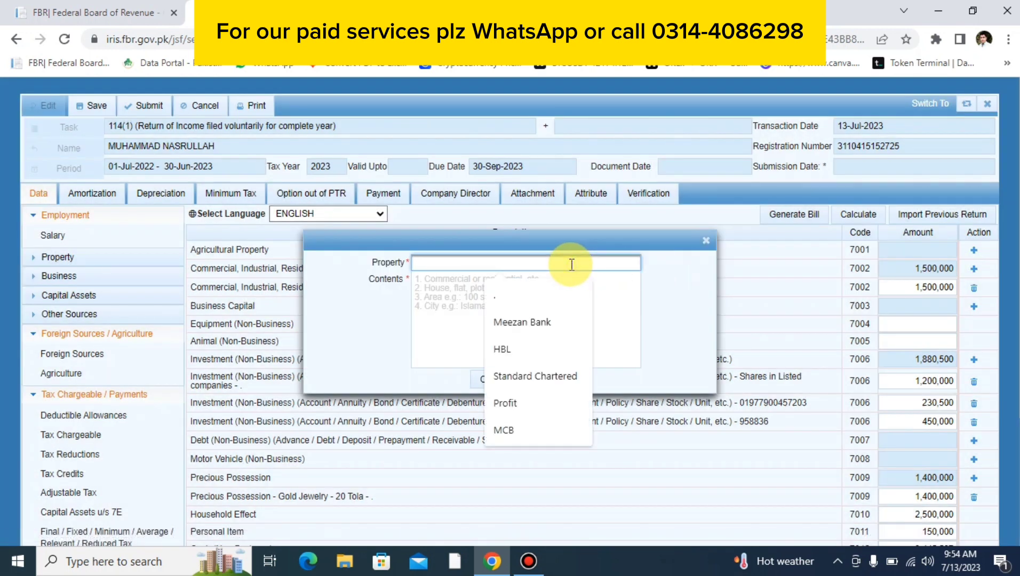
text(honue)
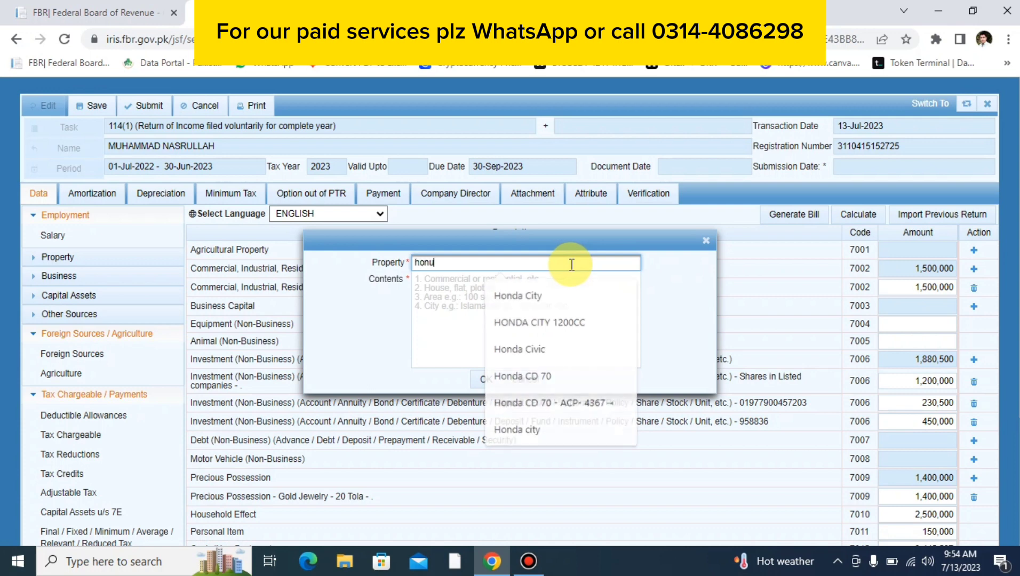
key(BackSpace)
key(BackSpace)
key(BackSpace)
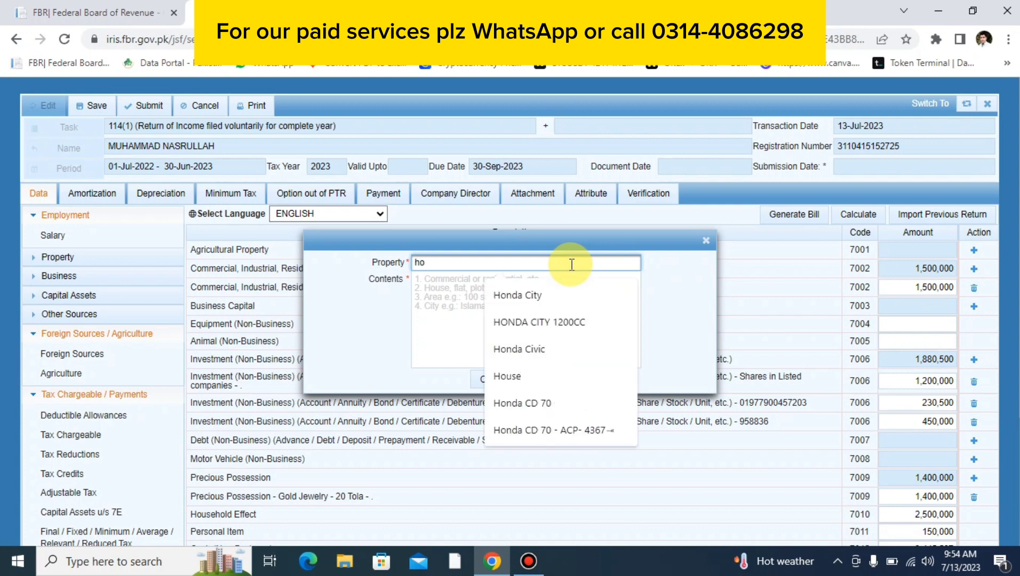
text(use no)
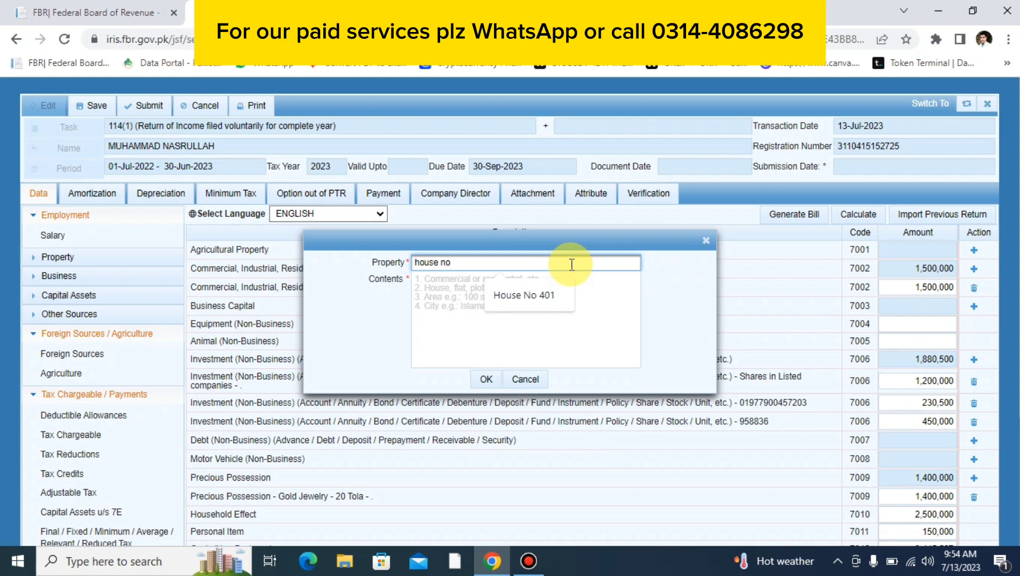
key(Down)
key(Tab)
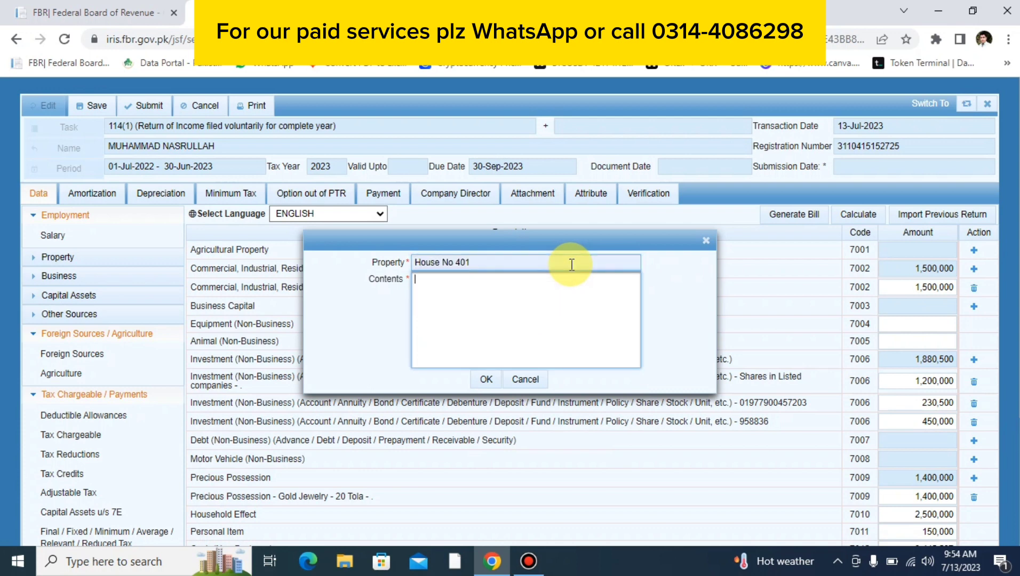
text(garden town lahore)
click(484, 380)
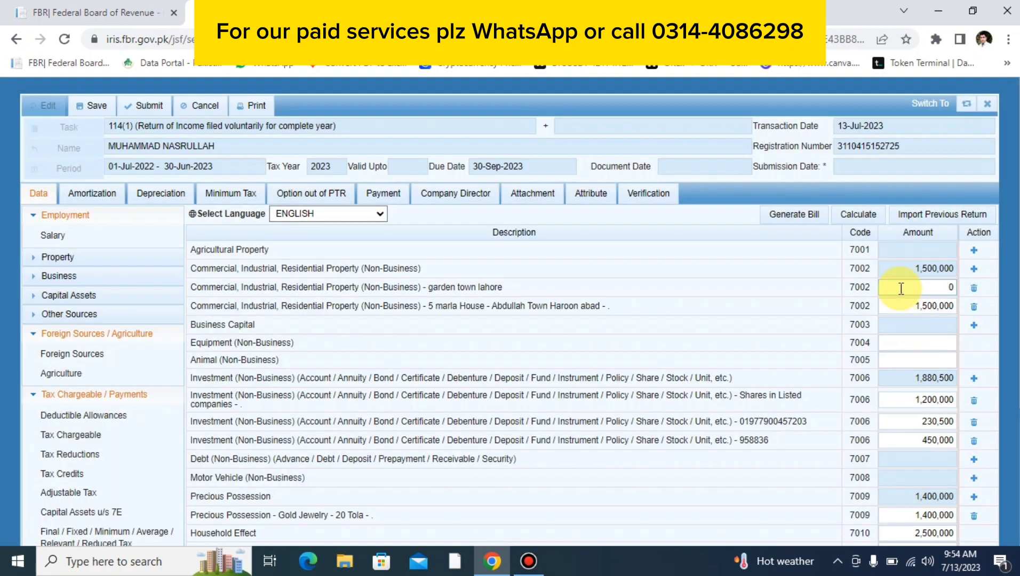
- Set the new non-business property's amount to 2,500,000 and recalculate the personal assets
click(900, 288)
text(2500000)
key(Tab)
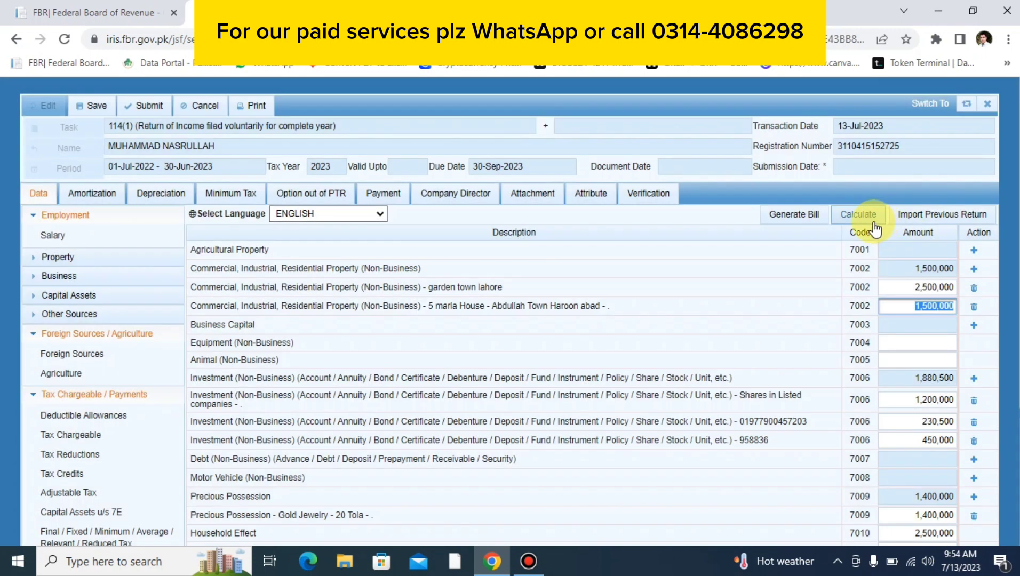
click(873, 220)
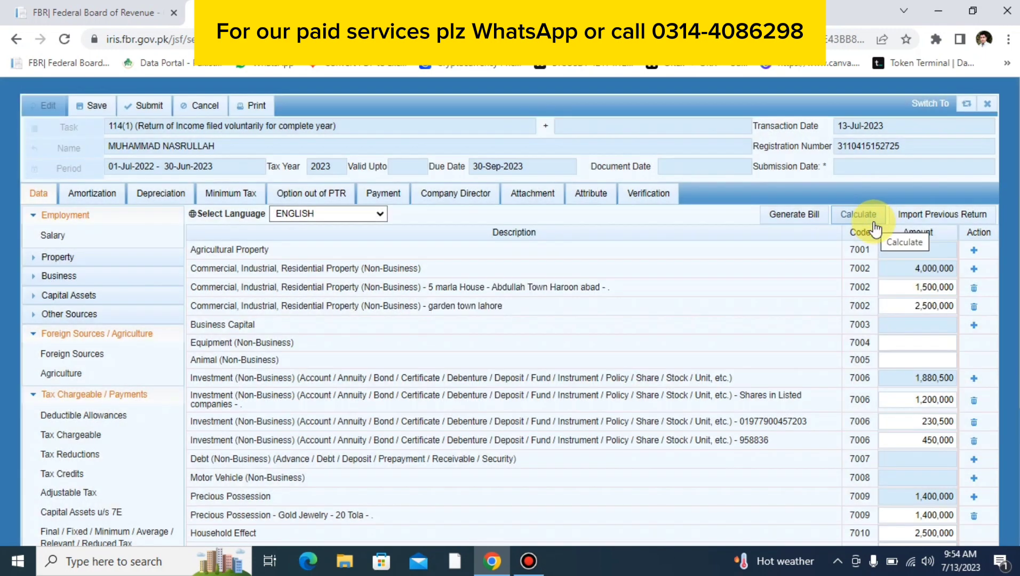
- Set the amount of the existing 5 marla House property to 3,000,000
click(899, 286)
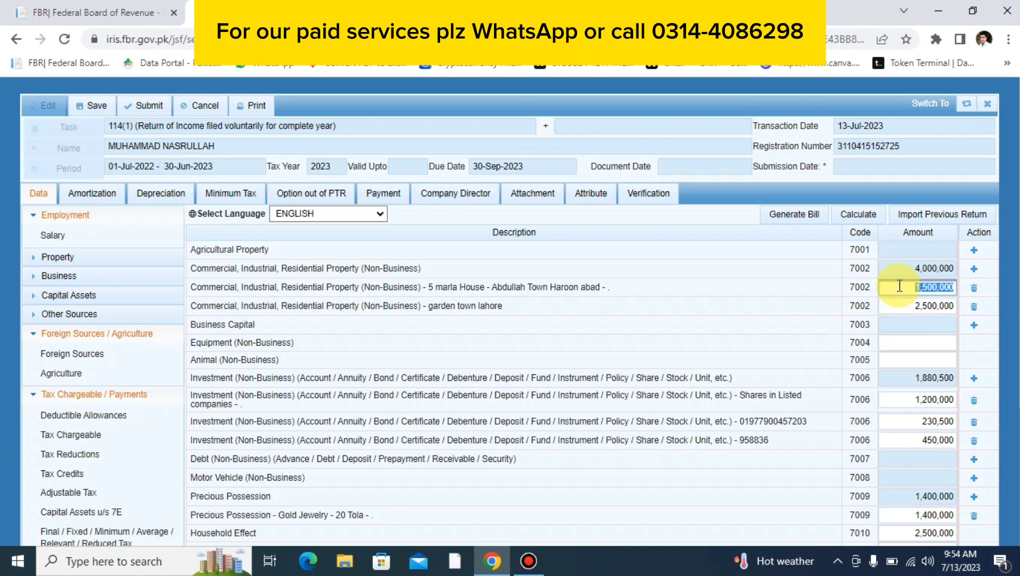
text(3000000)
key(Tab)
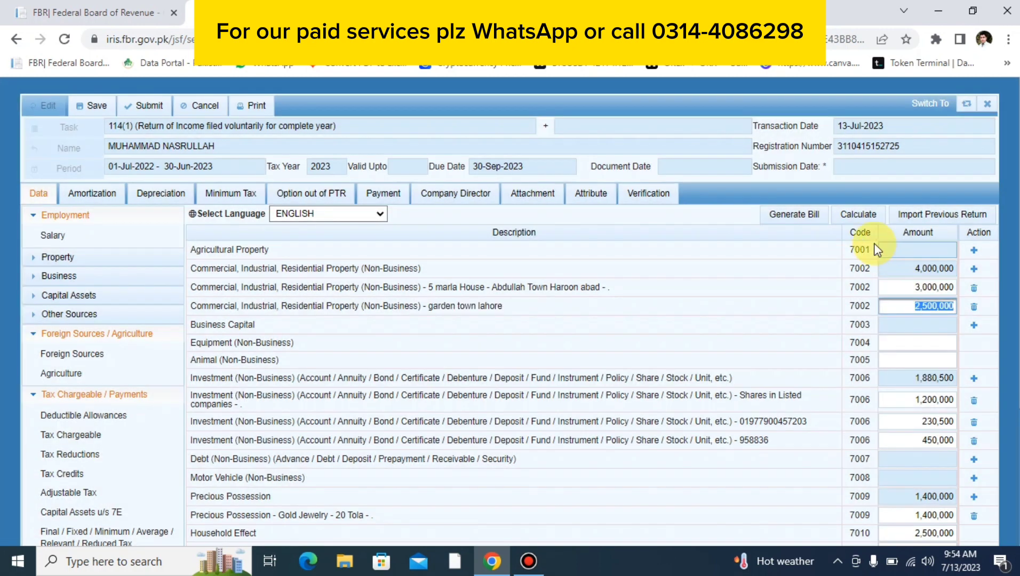
- Recalculate the personal assets with the updated non-business property amounts
click(862, 216)
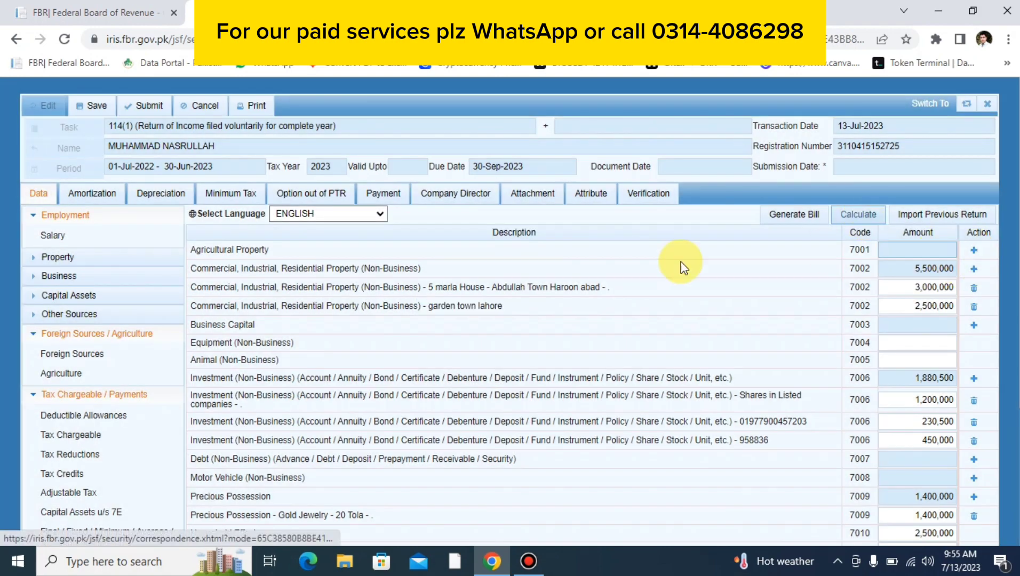
scroll(642, 341, down, 3)
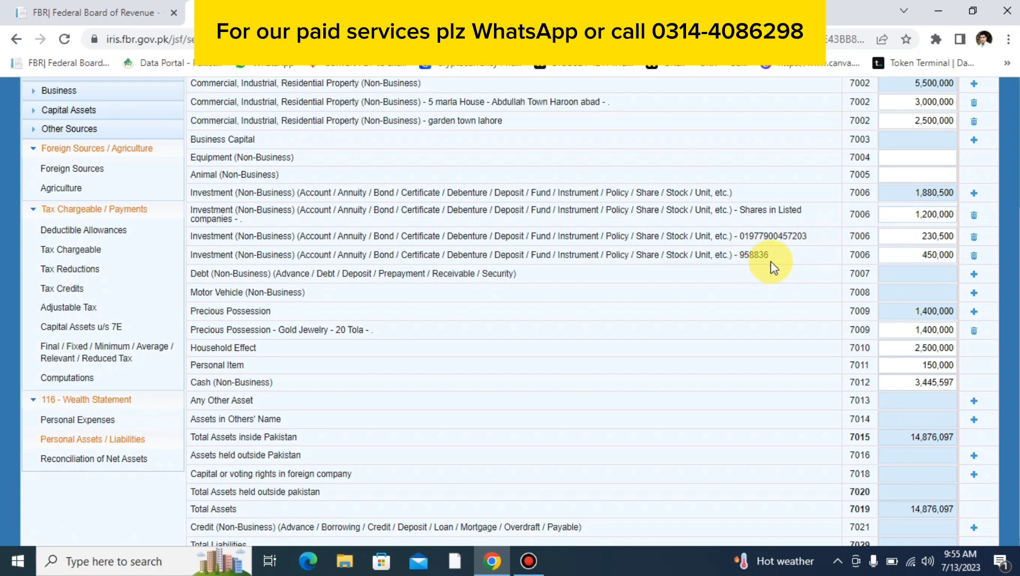
- Review the amounts entered for the individual non-business investments, the household effect and the personal item
click(929, 236)
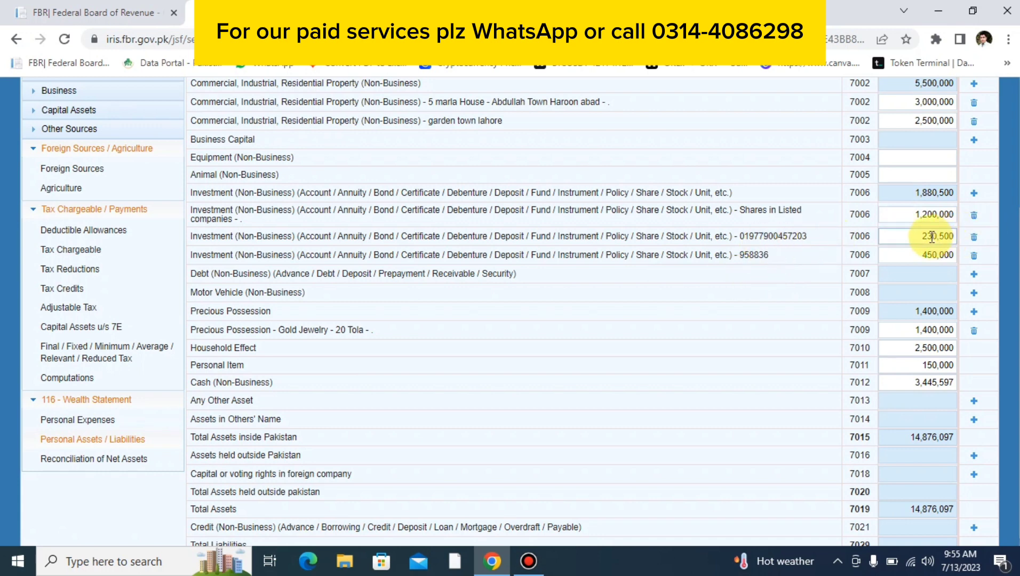
double_click(929, 236)
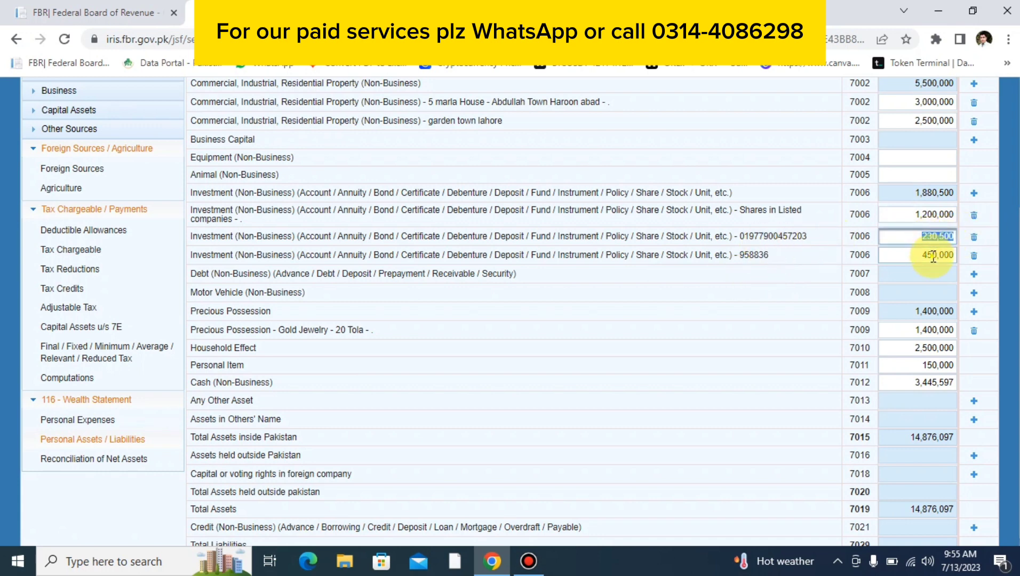
double_click(933, 256)
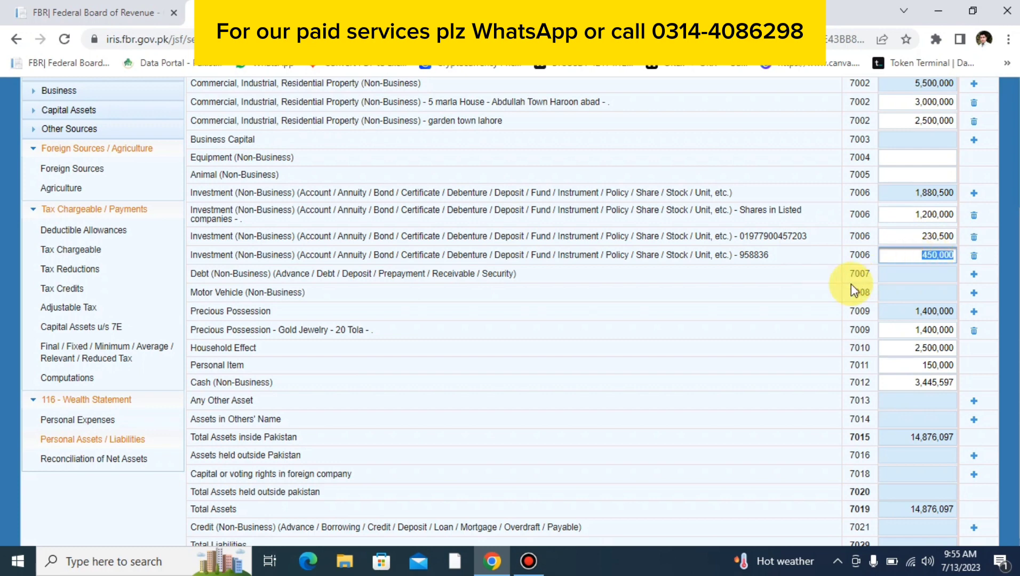
scroll(851, 284, down, 1)
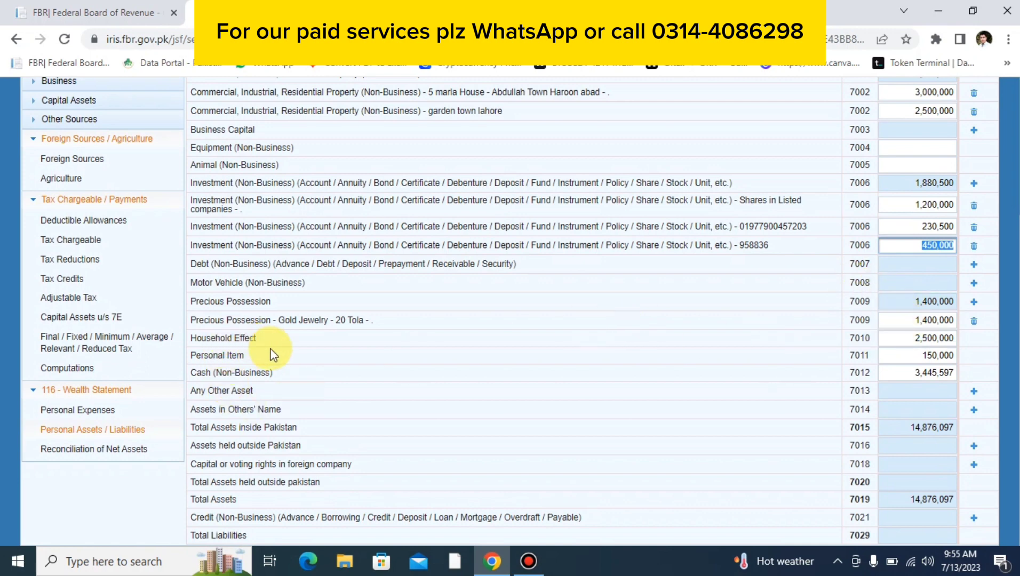
click(907, 339)
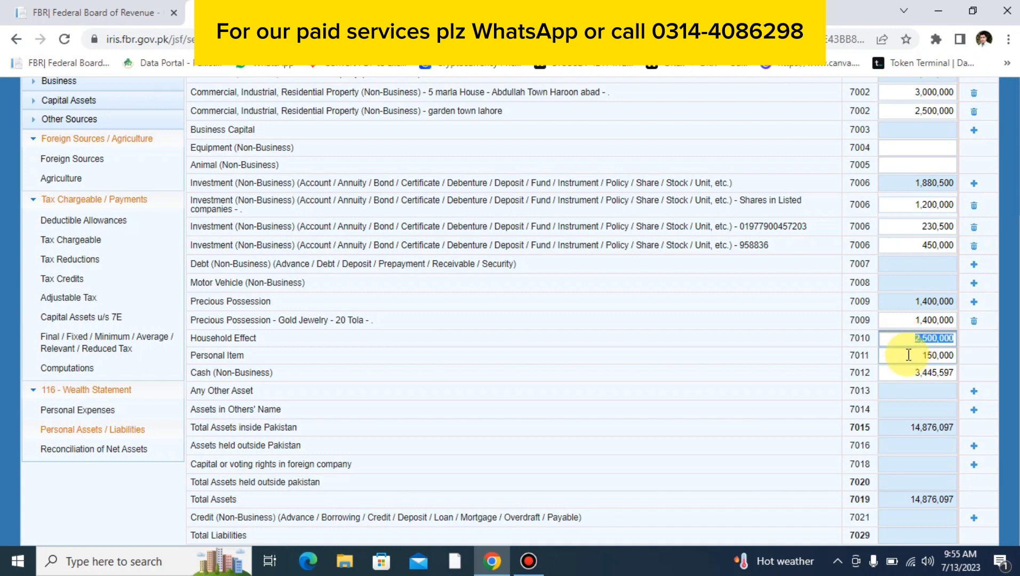
click(908, 355)
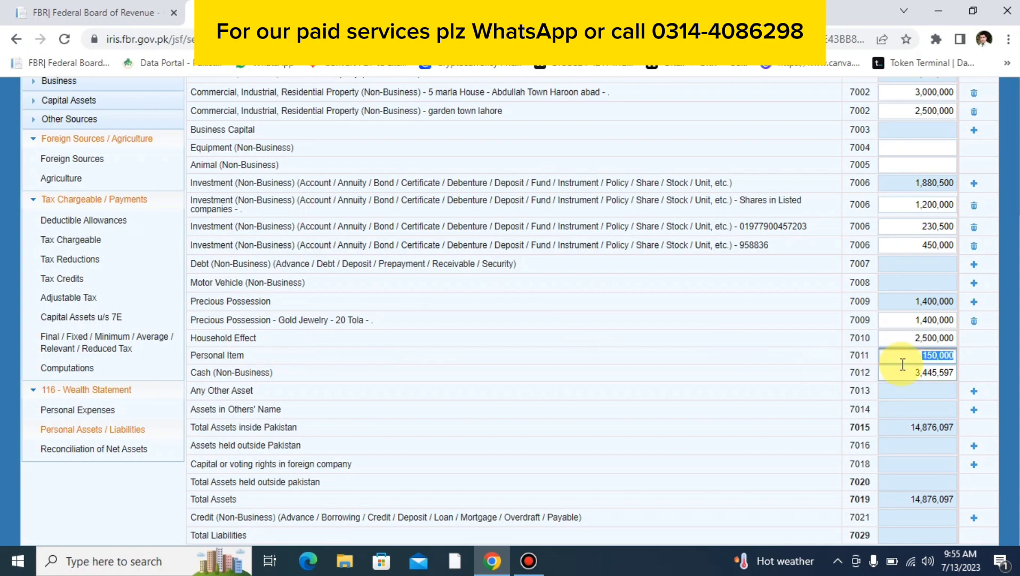
scroll(902, 364, up, 3)
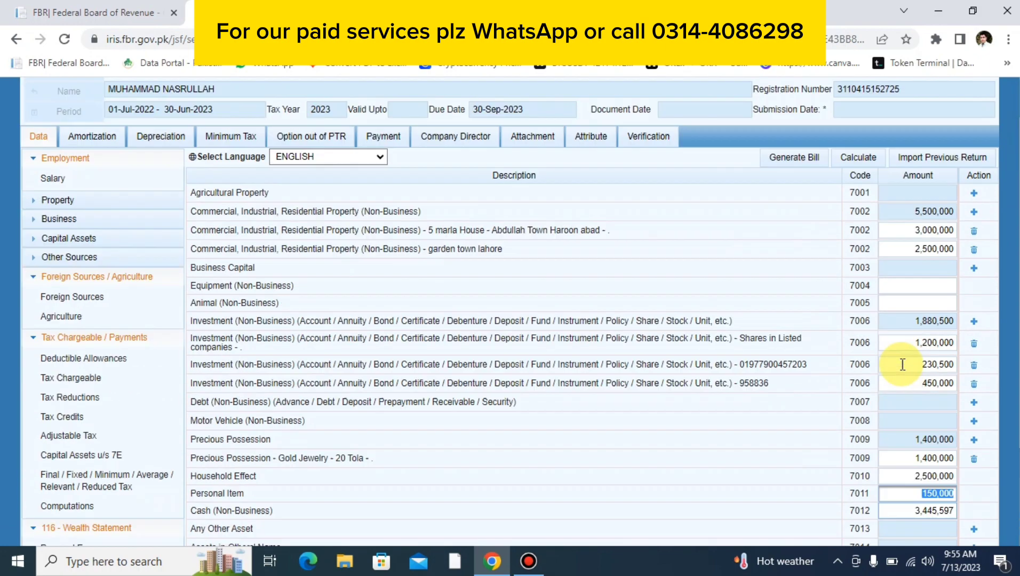
scroll(903, 362, down, 3)
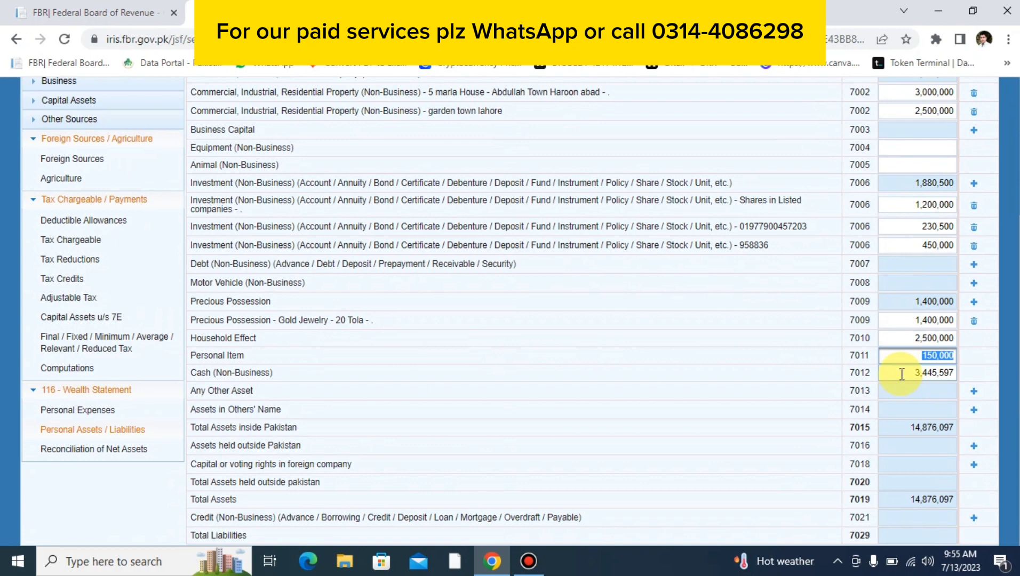
- Clear the Cash (Non-Business) amount, recalculate the personal assets and review the total assets
click(901, 374)
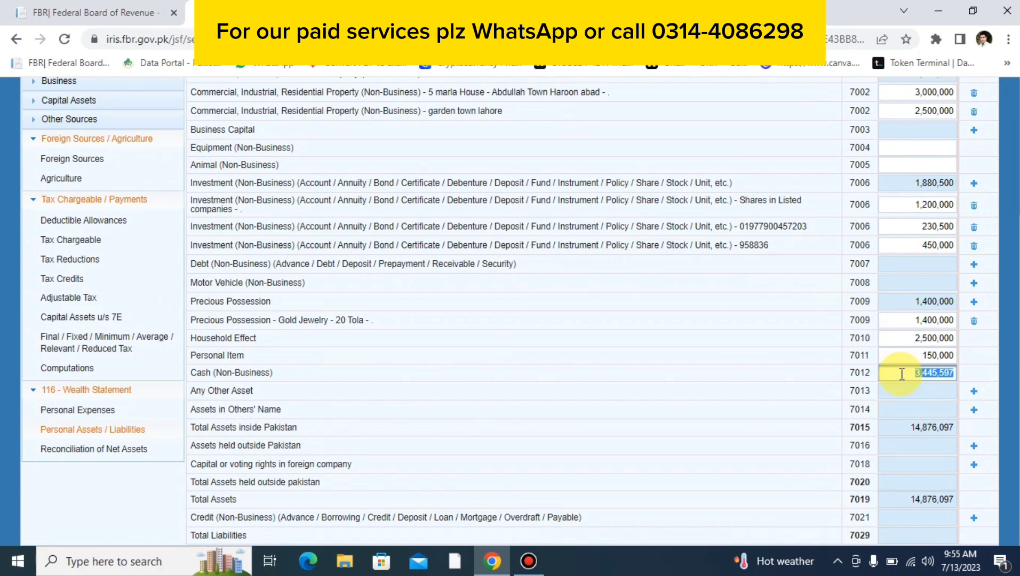
key(BackSpace)
scroll(901, 374, up, 2)
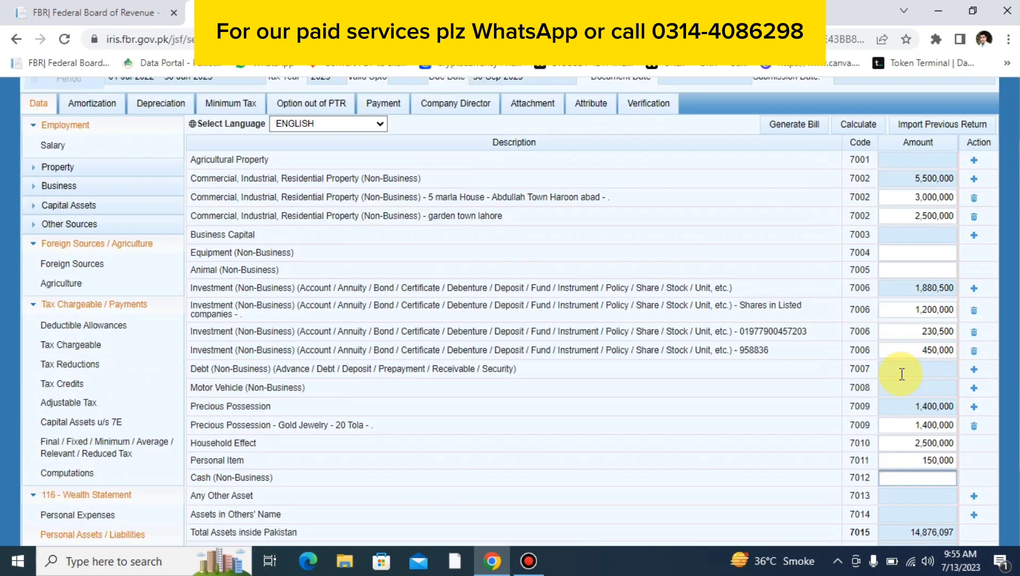
scroll(901, 374, up, 2)
click(855, 214)
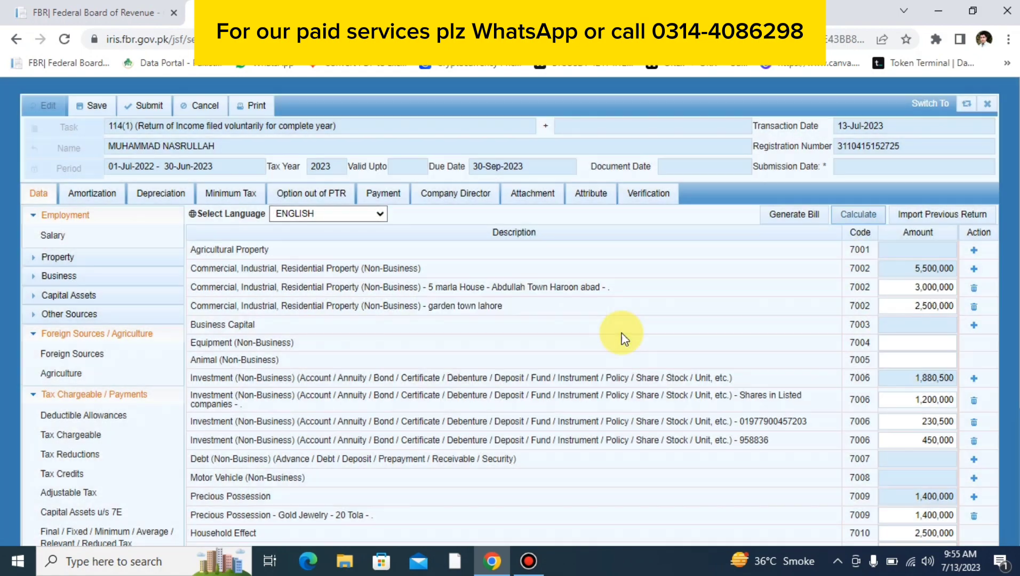
scroll(624, 337, down, 4)
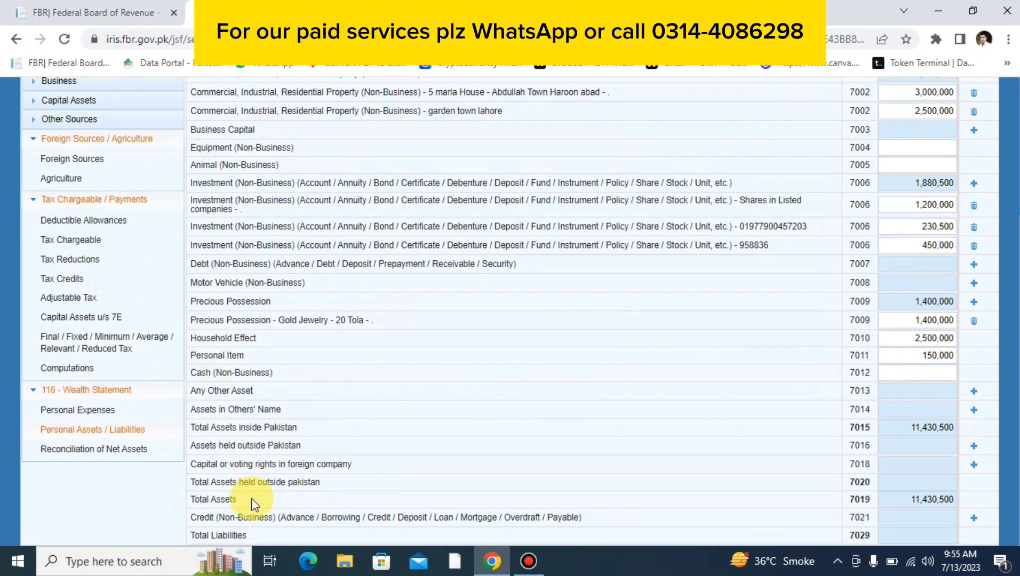
scroll(258, 159, up, 4)
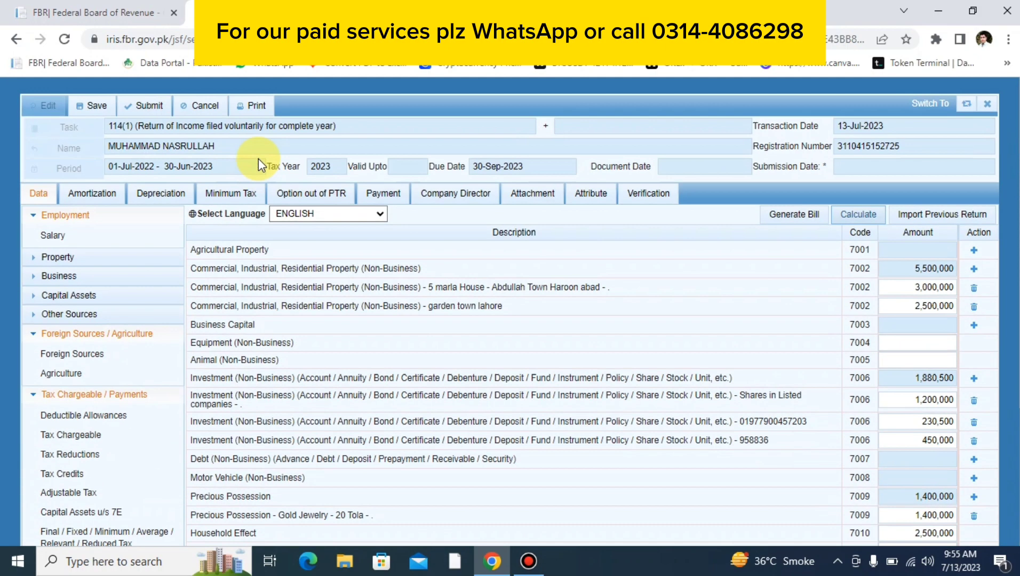
scroll(312, 373, down, 4)
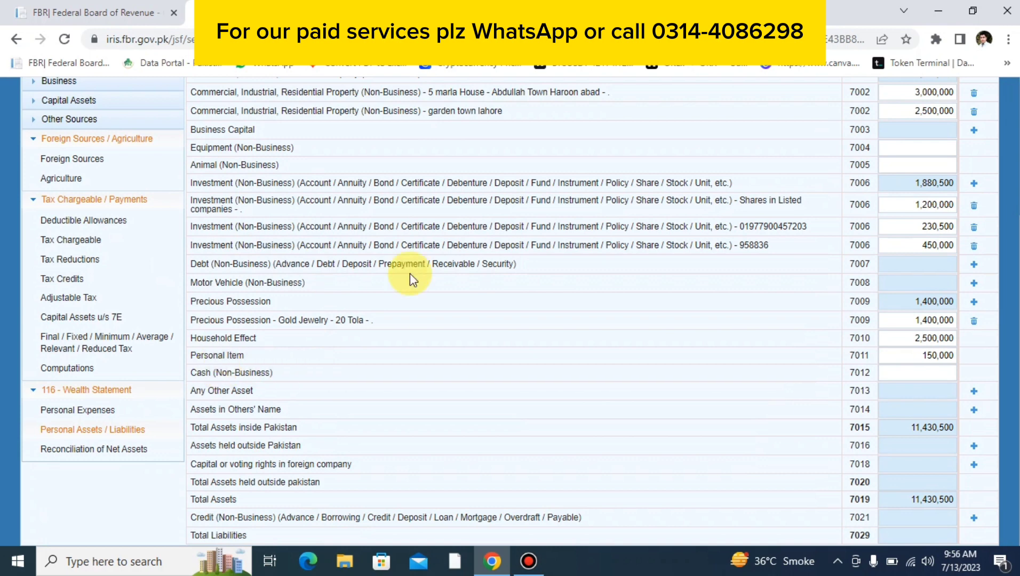
- Open Reconciliation of Net Assets and check the unreconciled amount
click(116, 450)
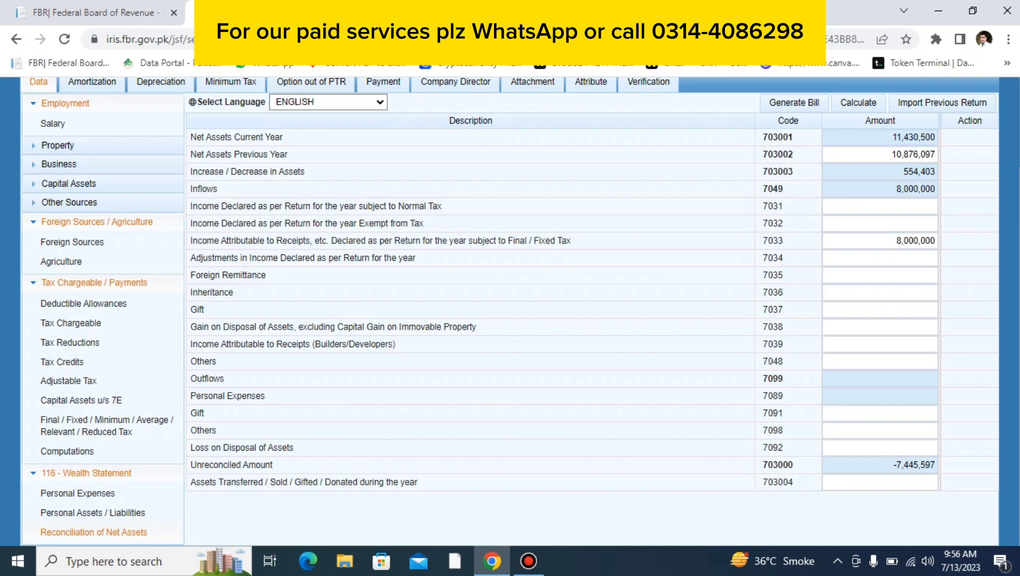
click(866, 449)
double_click(877, 463)
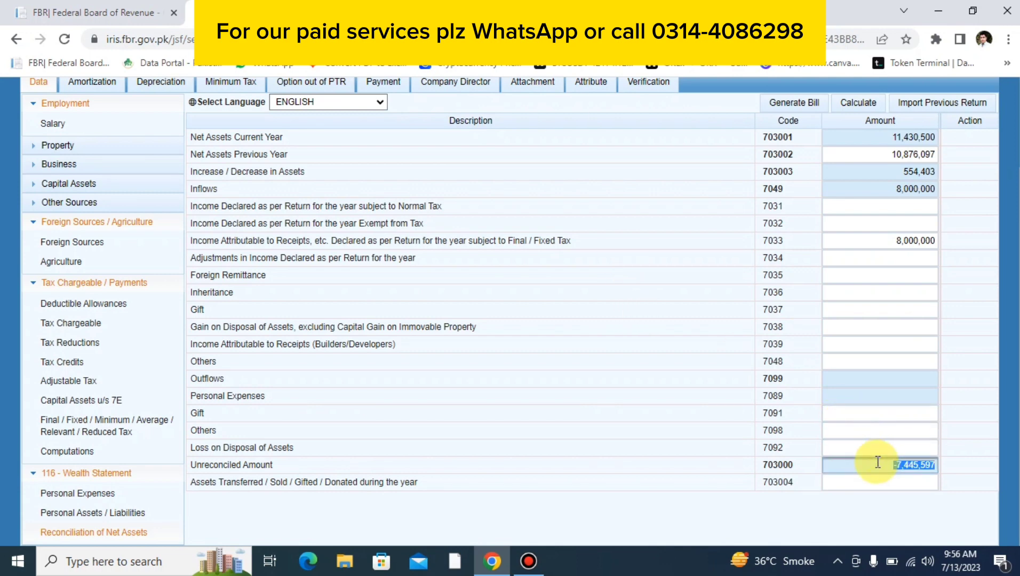
click(877, 463)
double_click(877, 463)
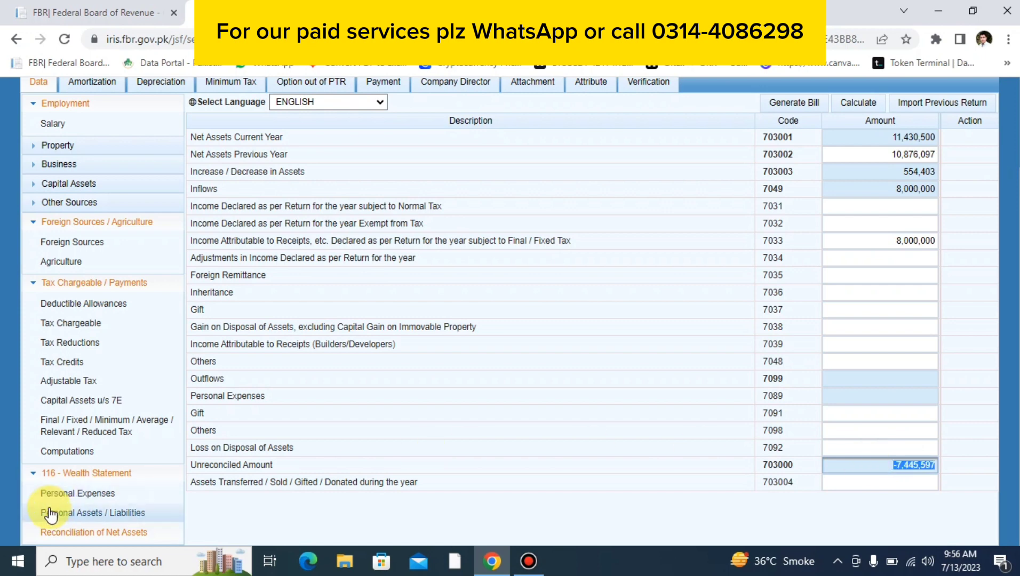
- In Personal Expenses, set Other Personal / Household Expenses to 1,000,000 and calculate the total
click(67, 493)
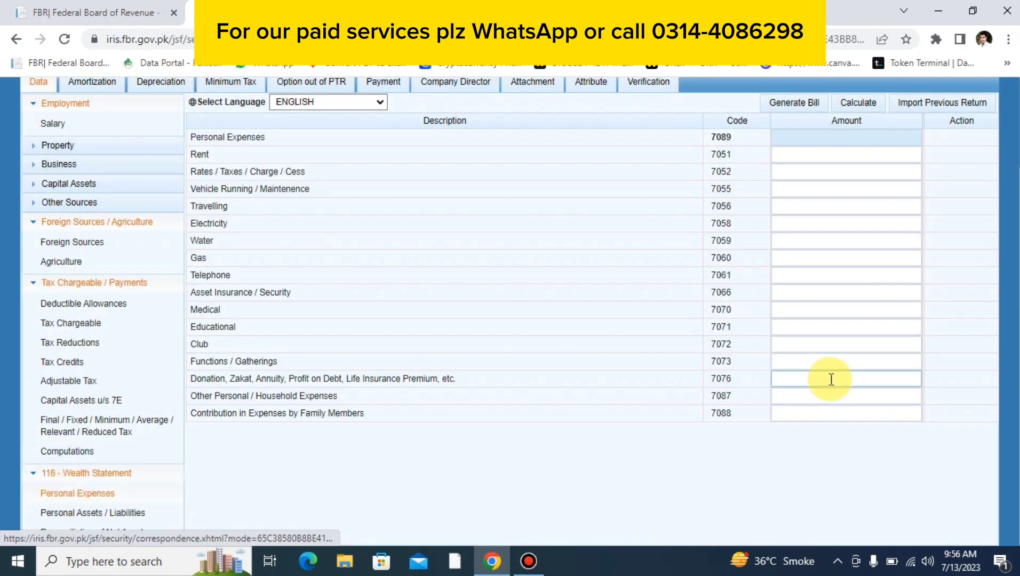
click(820, 395)
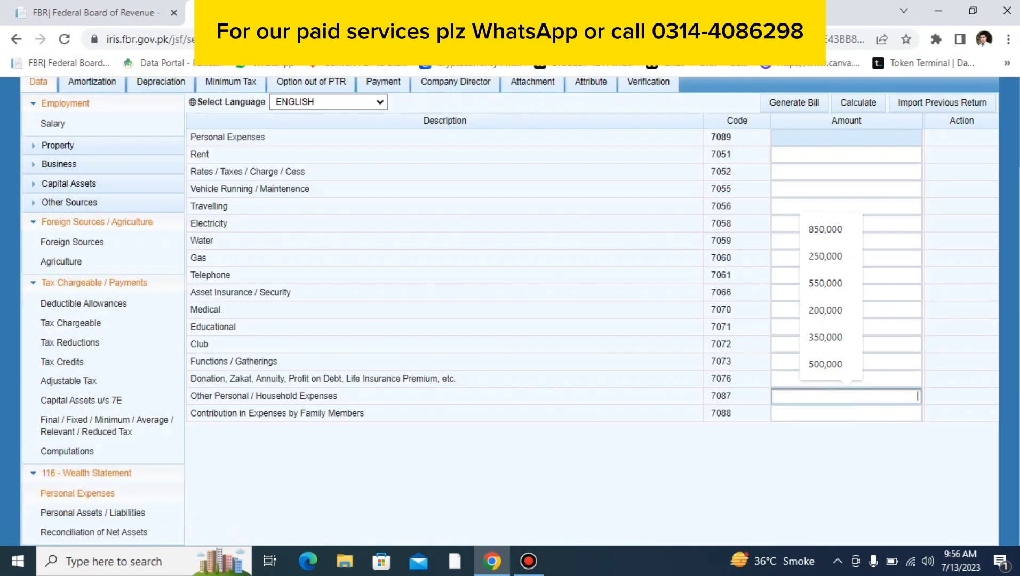
key(Escape)
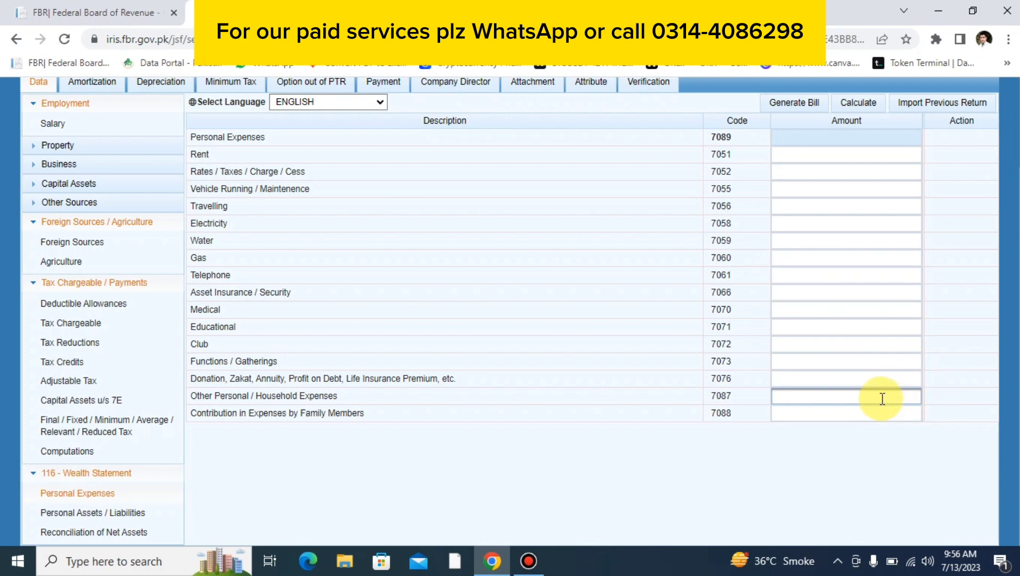
text(1000000)
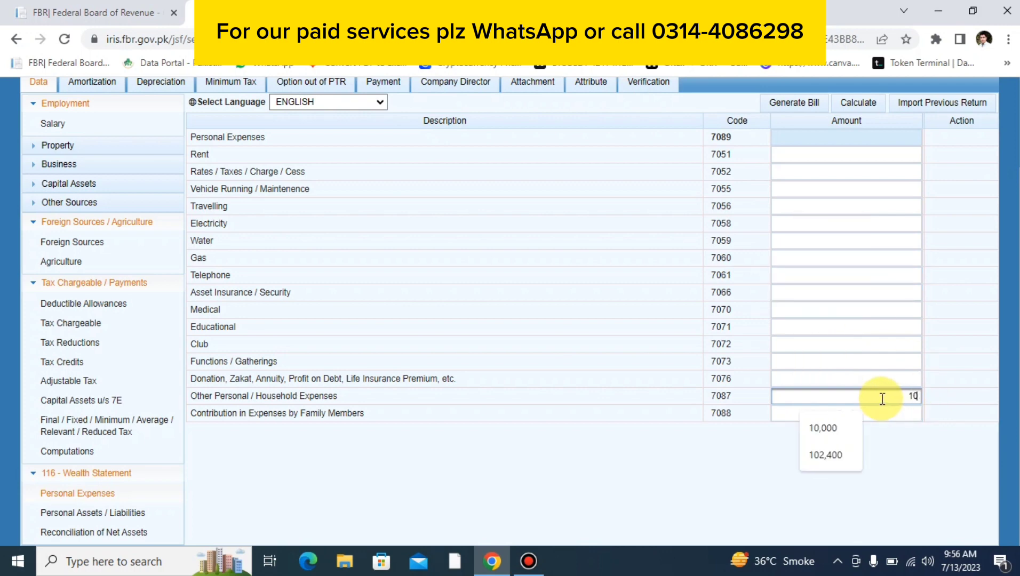
key(Tab)
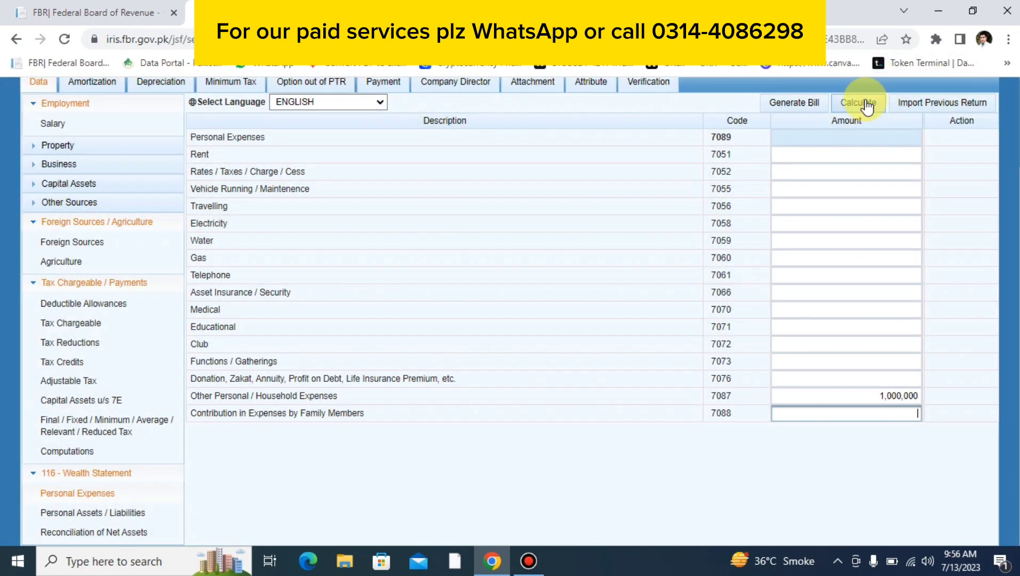
click(866, 104)
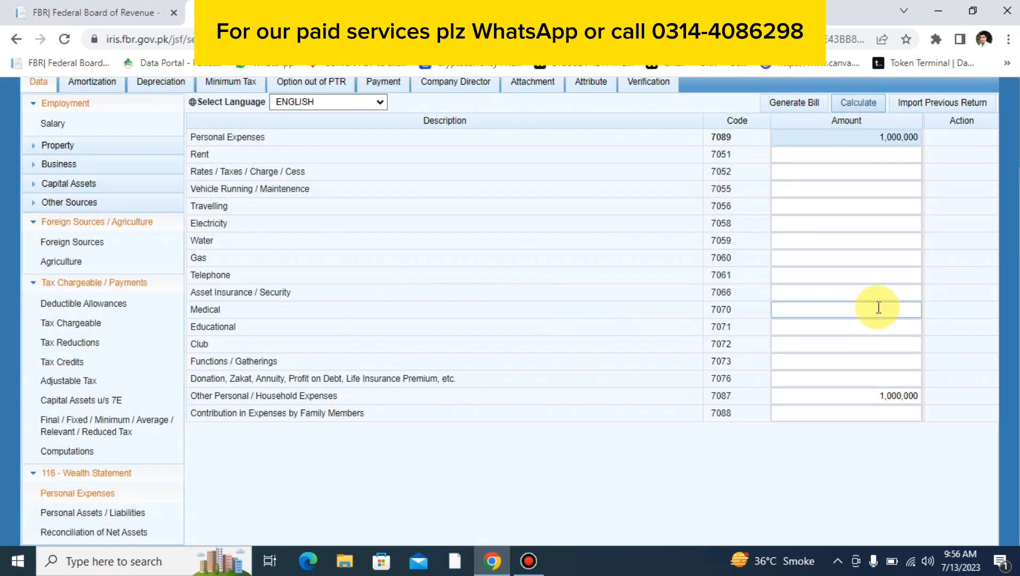
click(858, 105)
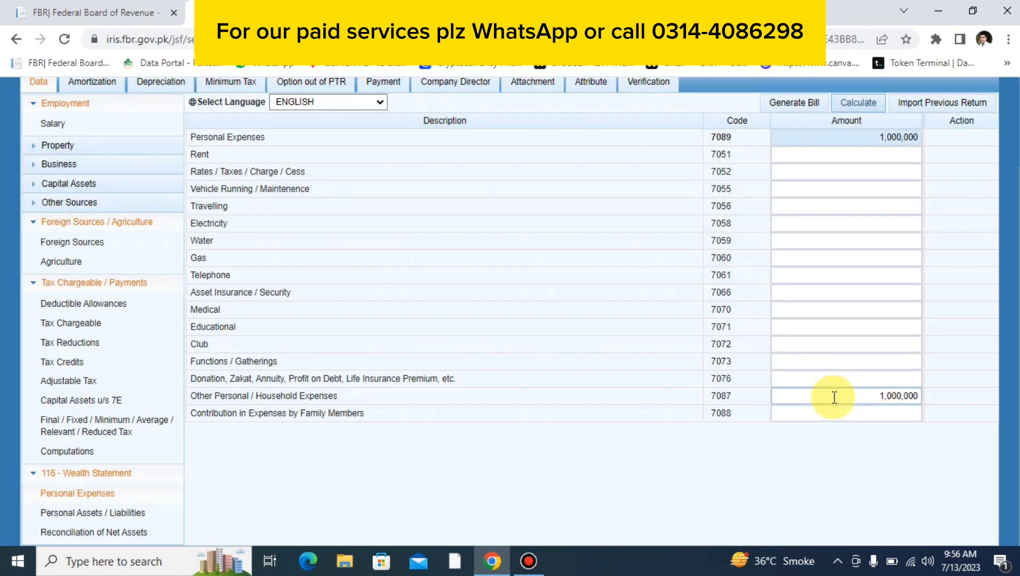
- Return to Reconciliation of Net Assets, recalculate it with the personal expenses included and check the unreconciled amount
click(101, 533)
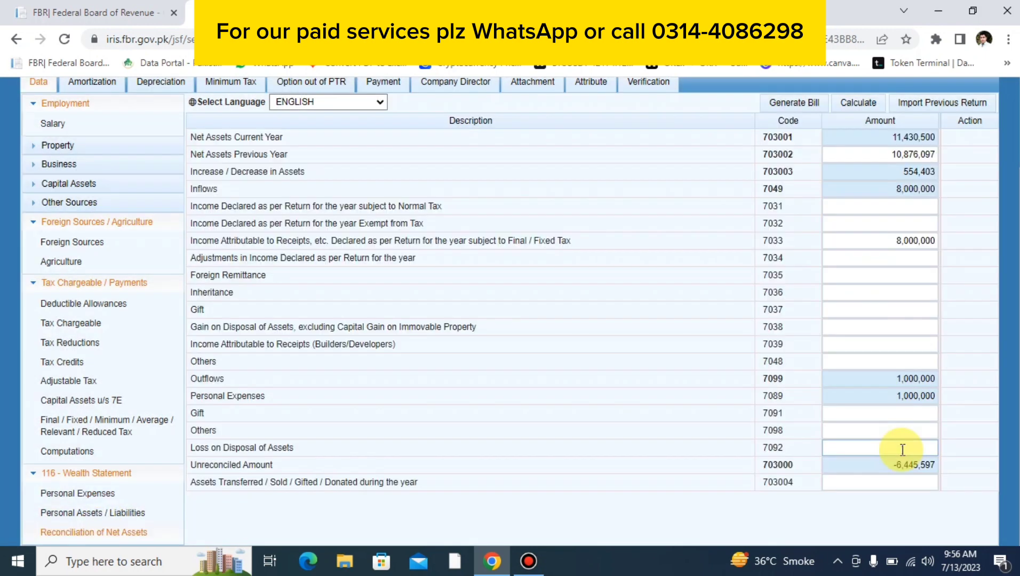
click(858, 103)
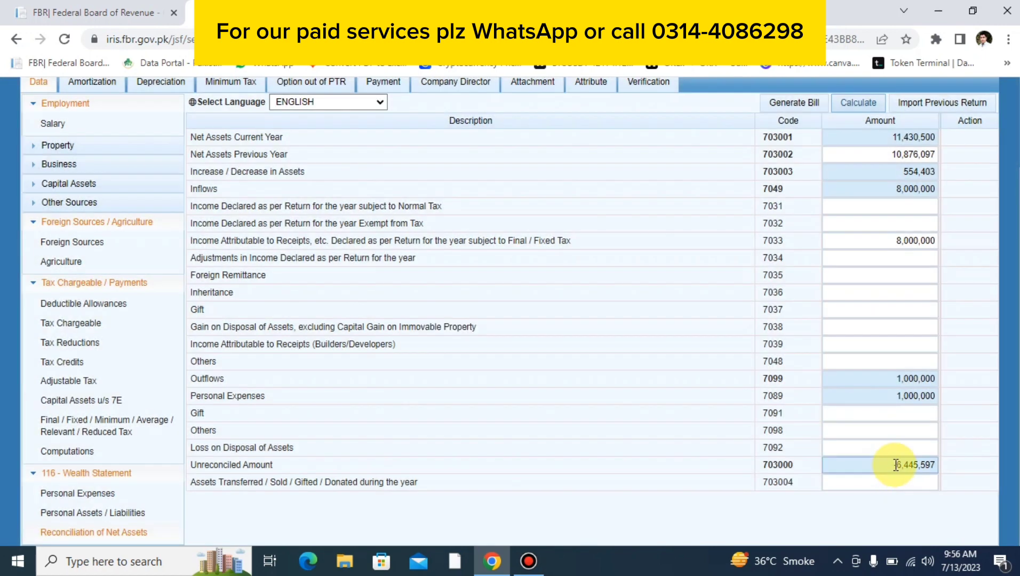
click(895, 465)
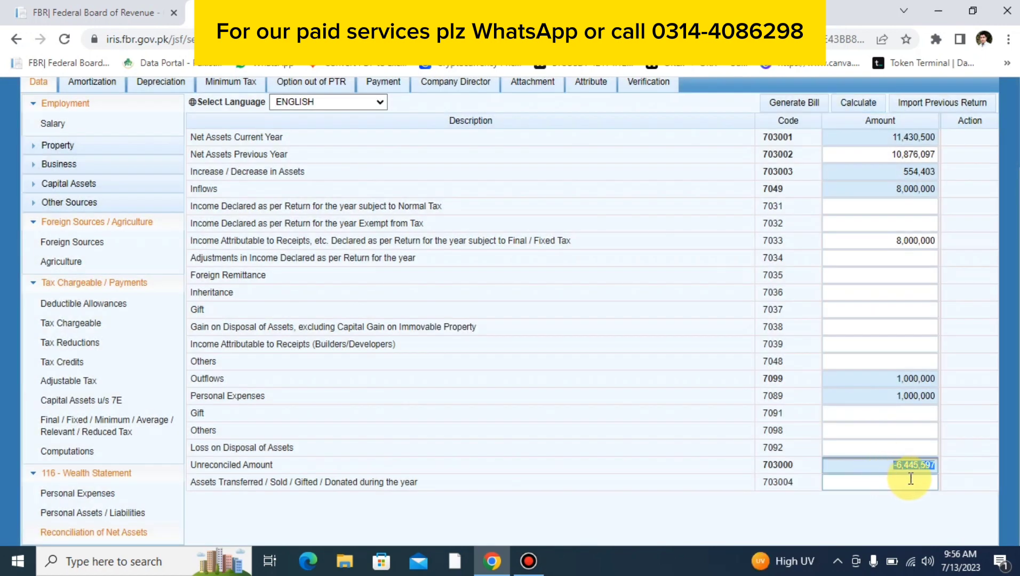
click(883, 481)
click(912, 466)
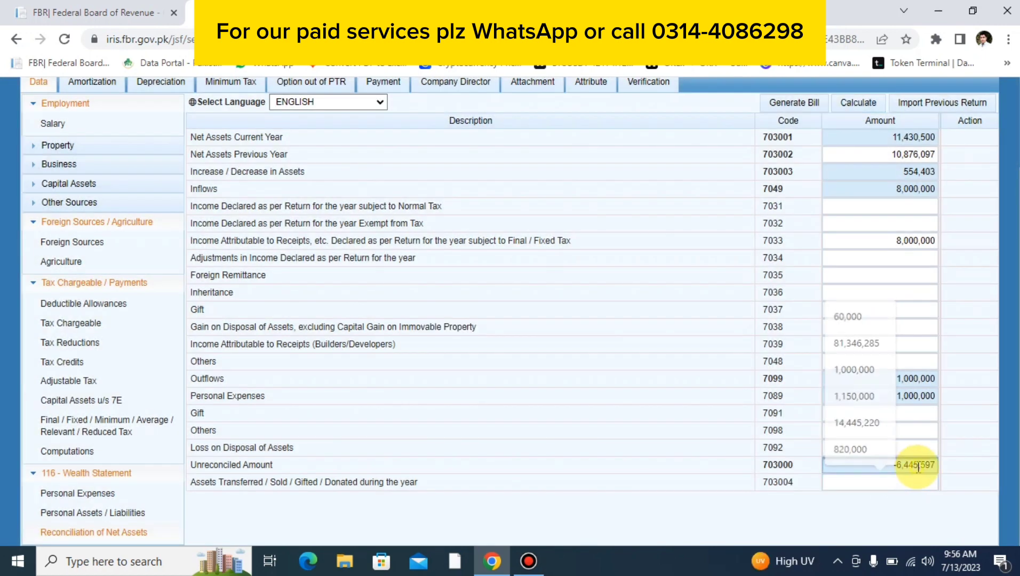
- Check the previous year's net assets, recalculate the reconciliation and examine the remaining unreconciled amount
click(853, 158)
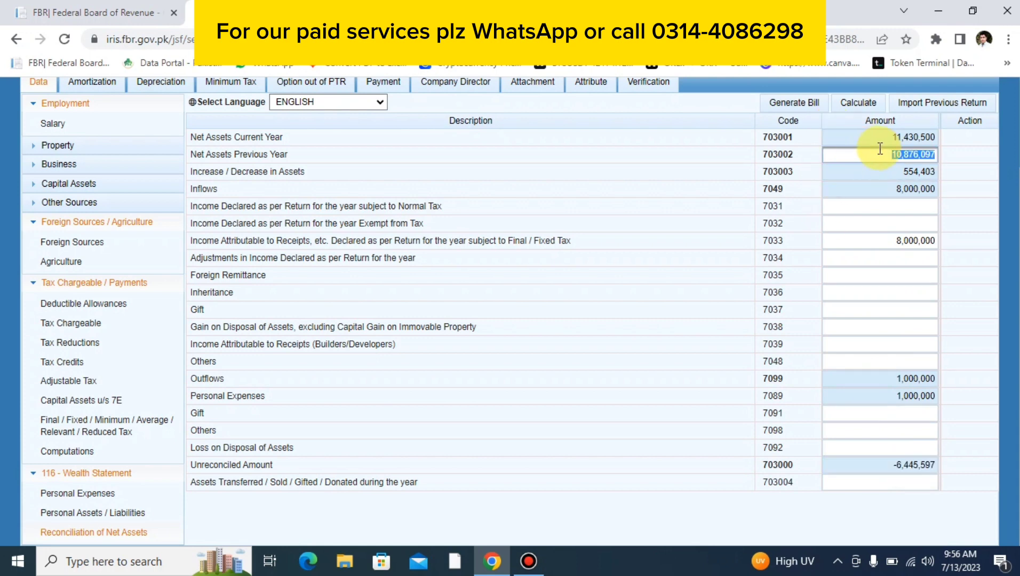
click(851, 107)
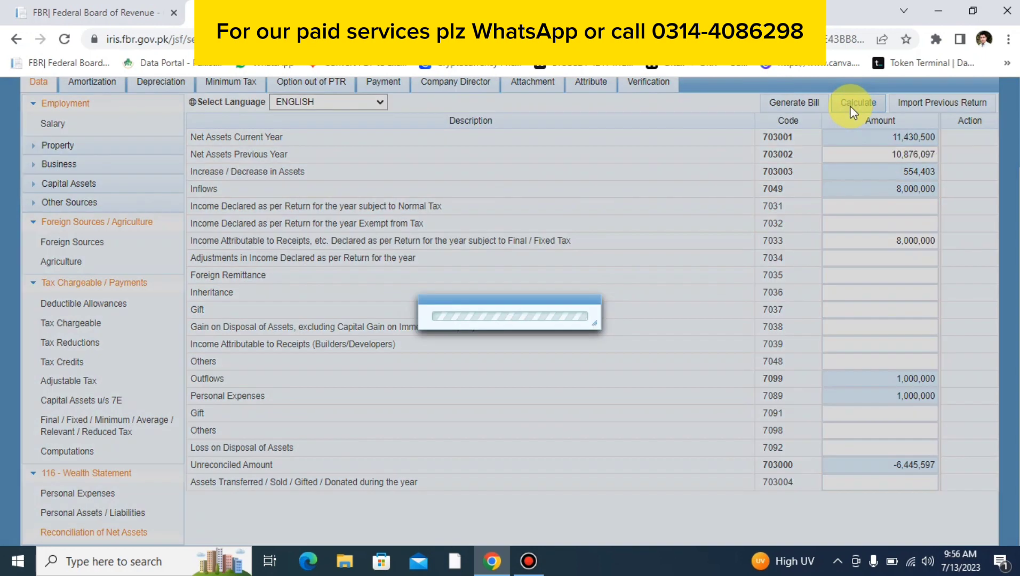
click(851, 110)
click(909, 465)
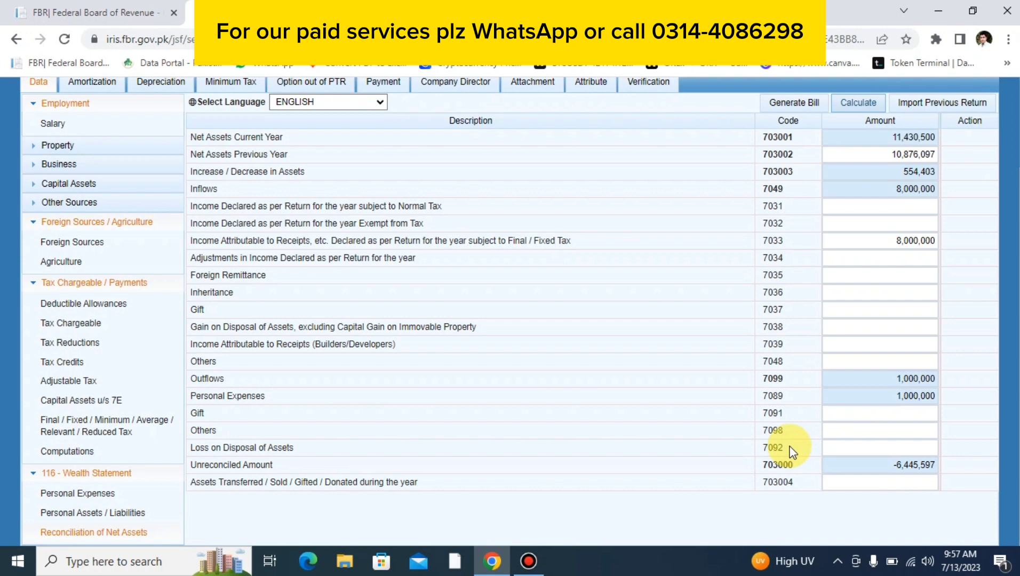
double_click(890, 466)
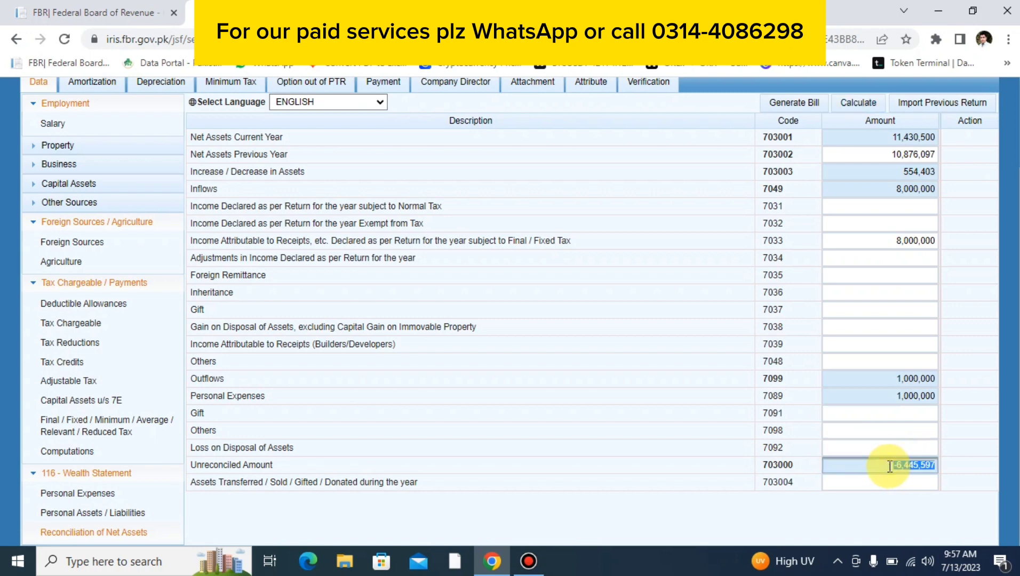
click(865, 468)
double_click(895, 465)
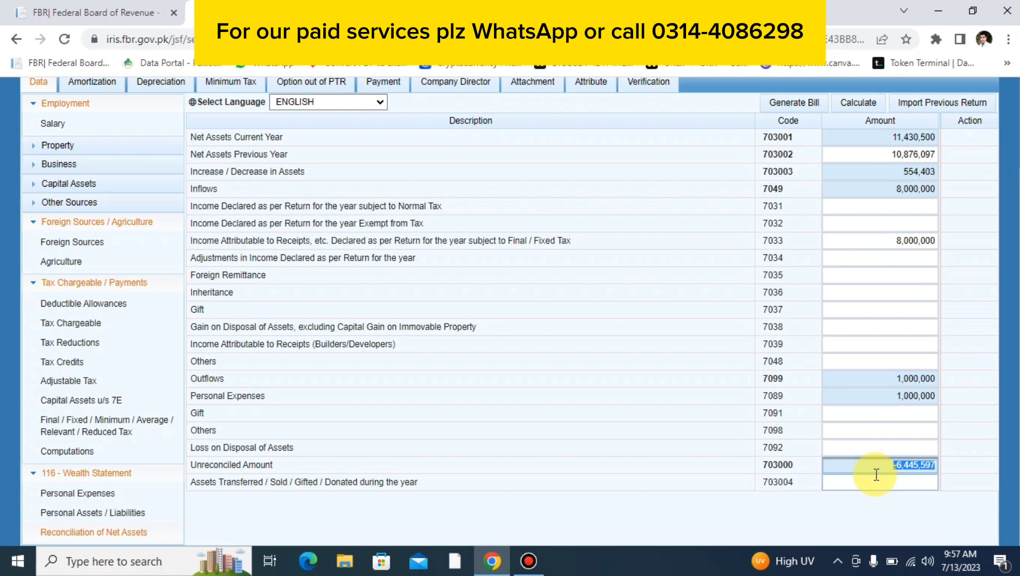
- Copy the unreconciled amount from the reconciliation into Cash (Non-Business) under Personal Assets / Liabilities as 6,445,597 and calculate the totals
double_click(906, 236)
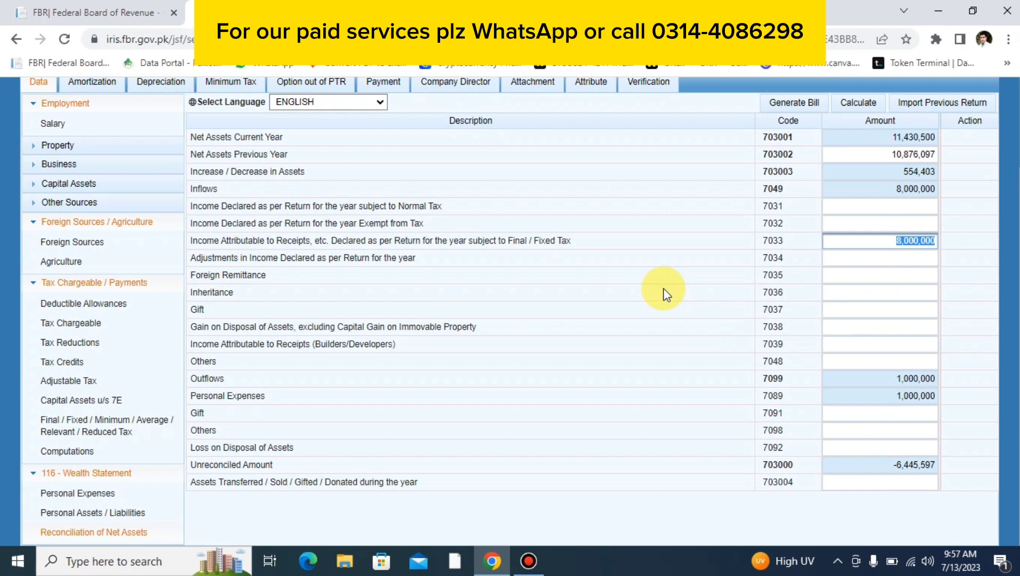
click(912, 463)
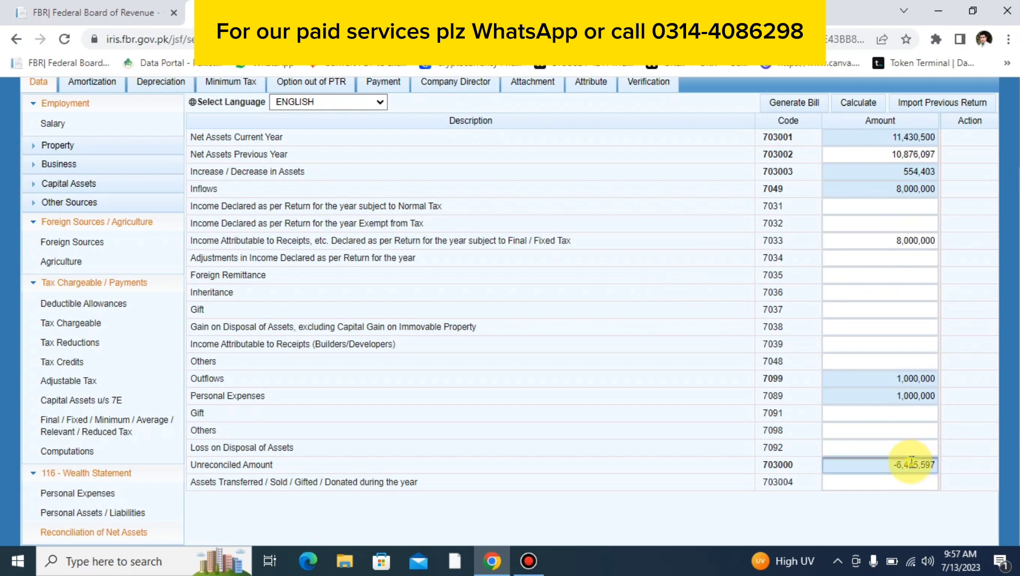
double_click(912, 462)
key(ctrl+c)
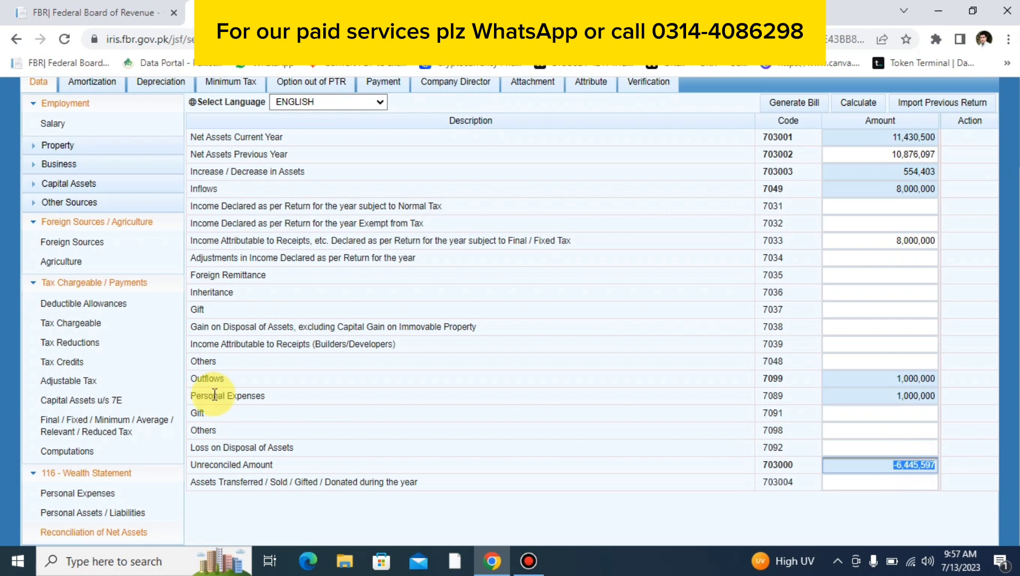
click(114, 512)
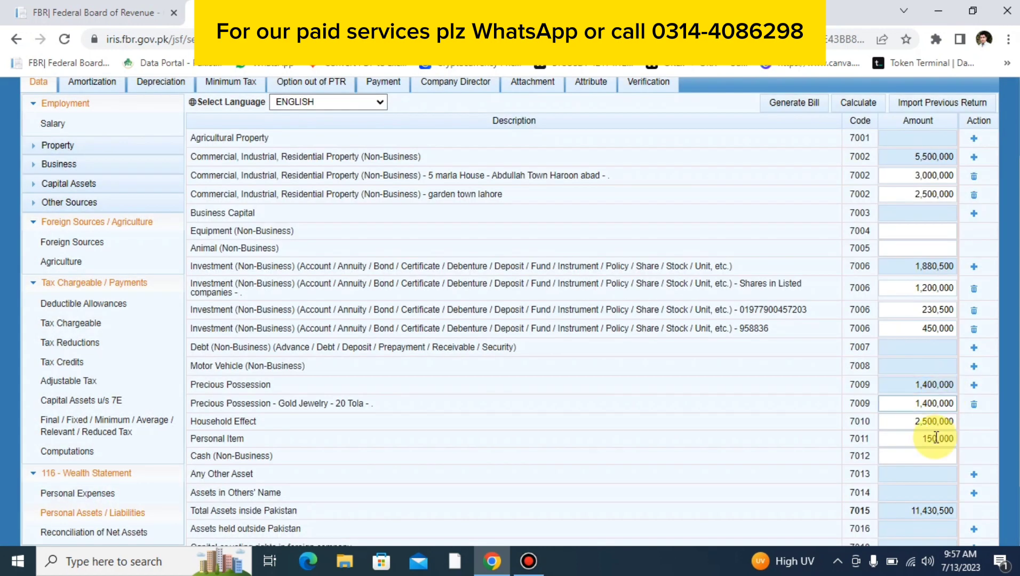
click(910, 454)
key(ctrl+v)
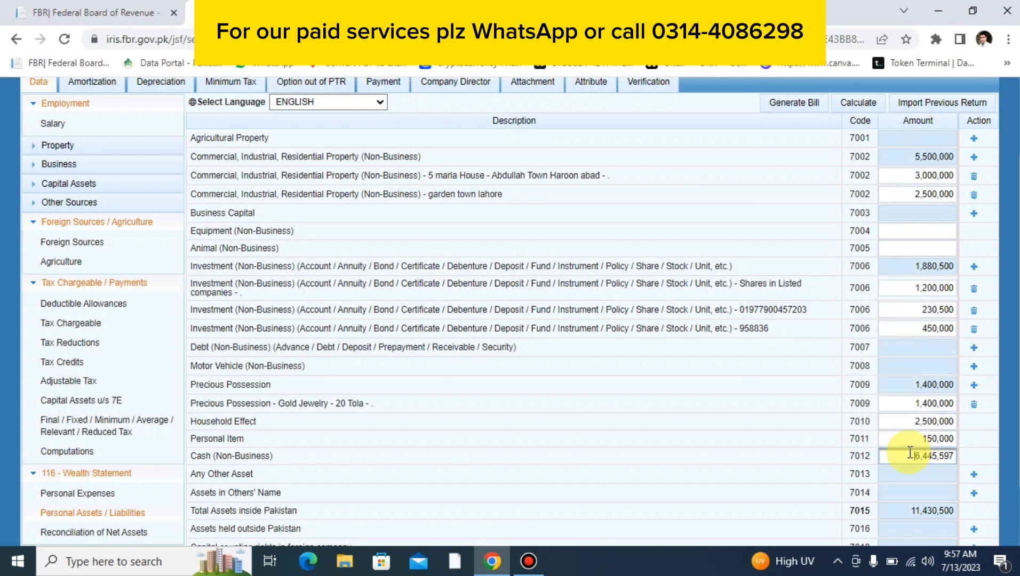
scroll(909, 453, up, 3)
click(854, 214)
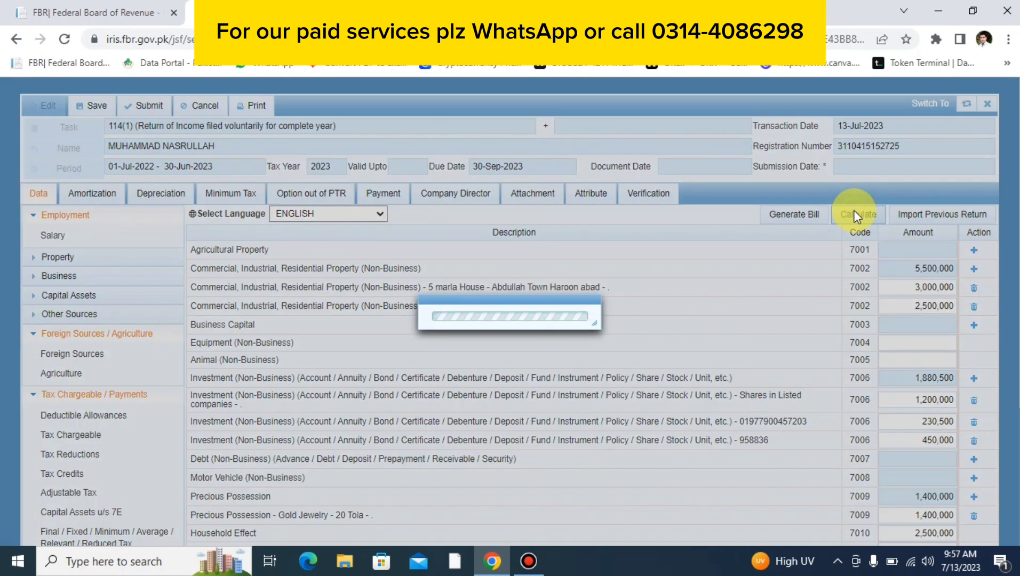
- Set Cash (Non-Business) to 5,445,597 and recalculate the personal assets
scroll(849, 260, down, 3)
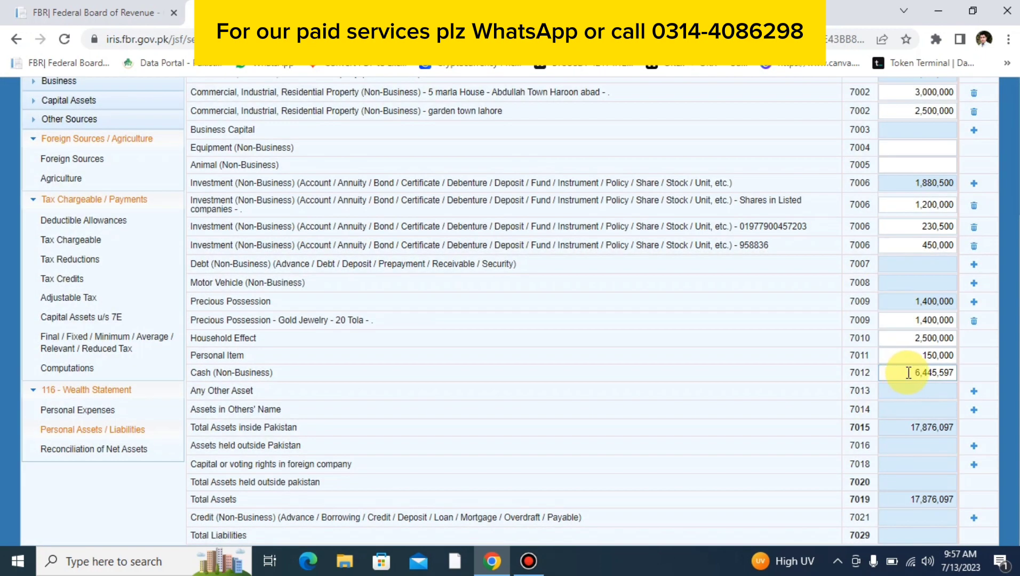
double_click(908, 372)
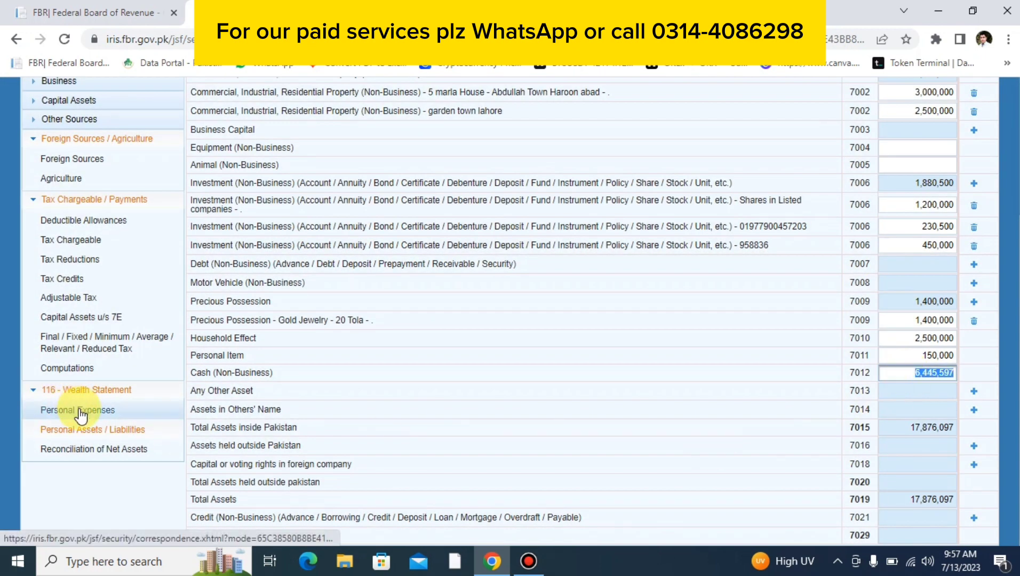
click(906, 373)
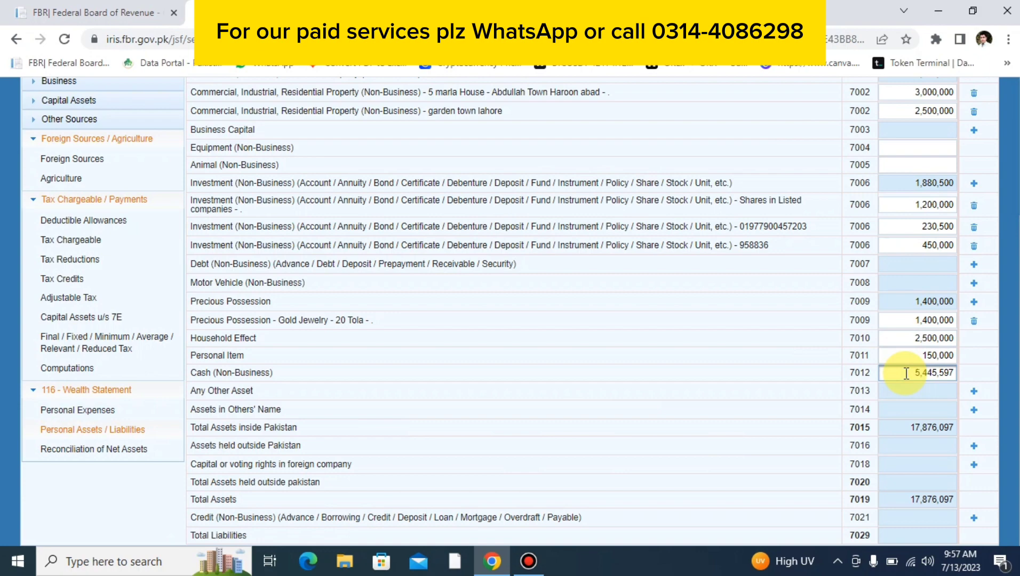
scroll(723, 185, up, 3)
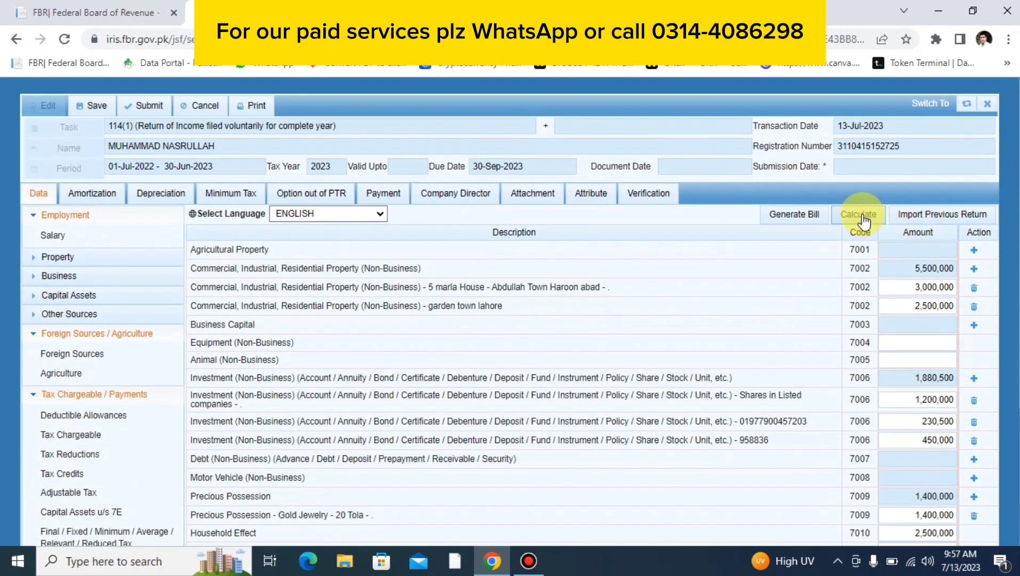
click(861, 216)
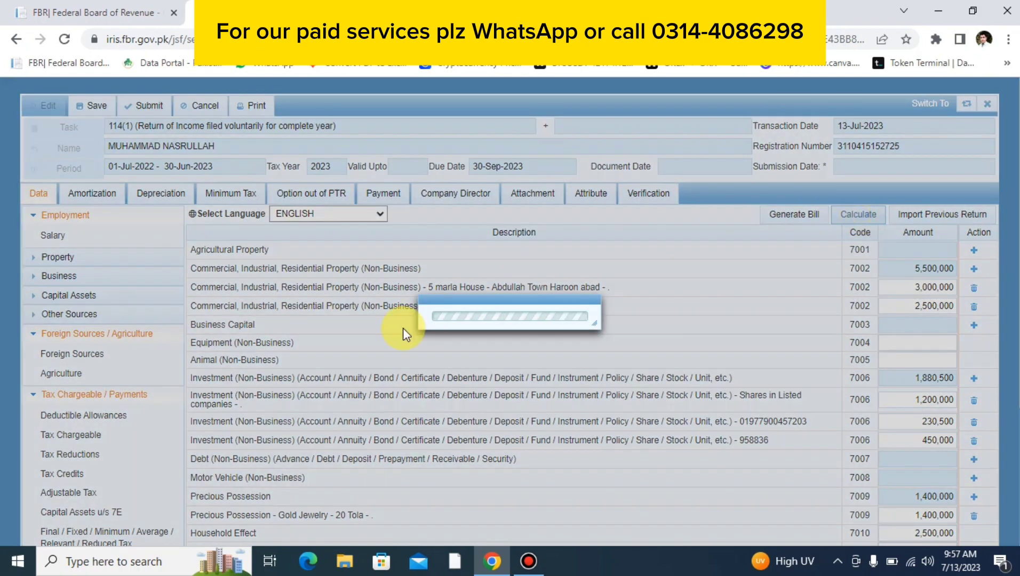
- In Personal Expenses, set Other Personal / Household Expenses to 2,000,000, calculate, and check the result in Reconciliation of Net Assets
scroll(403, 329, down, 3)
click(103, 411)
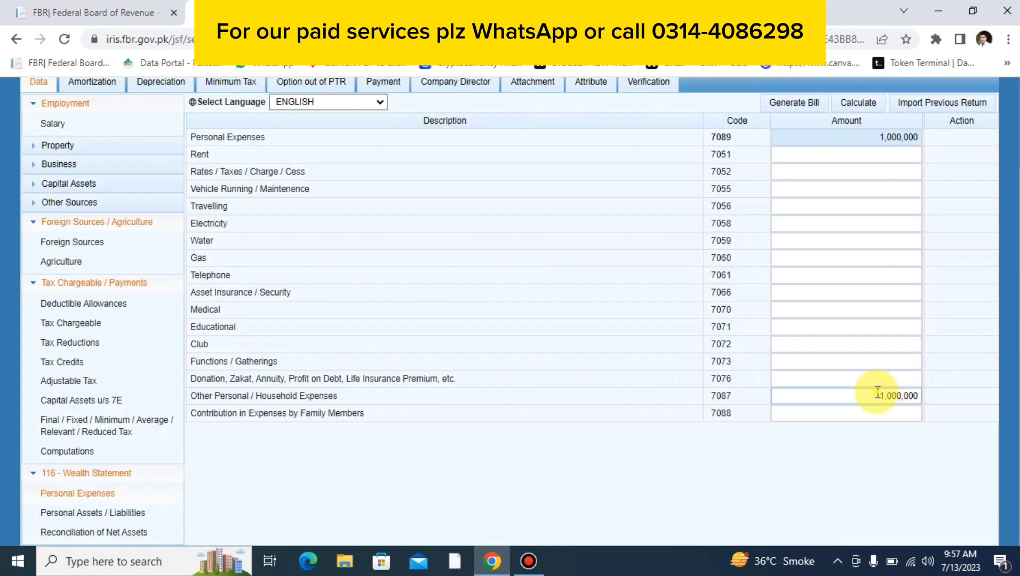
click(877, 395)
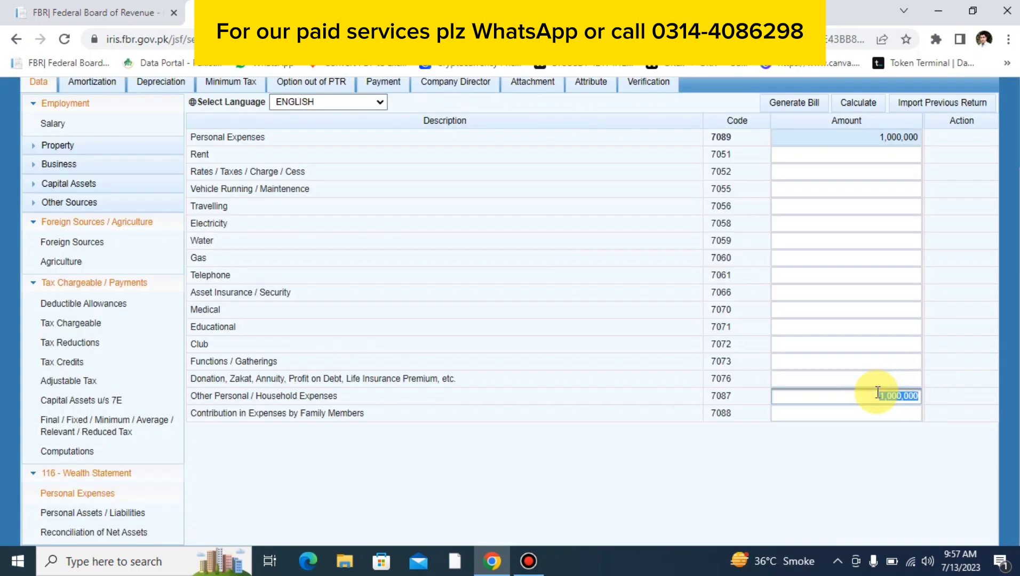
click(877, 395)
key(Delete)
text(2)
click(853, 104)
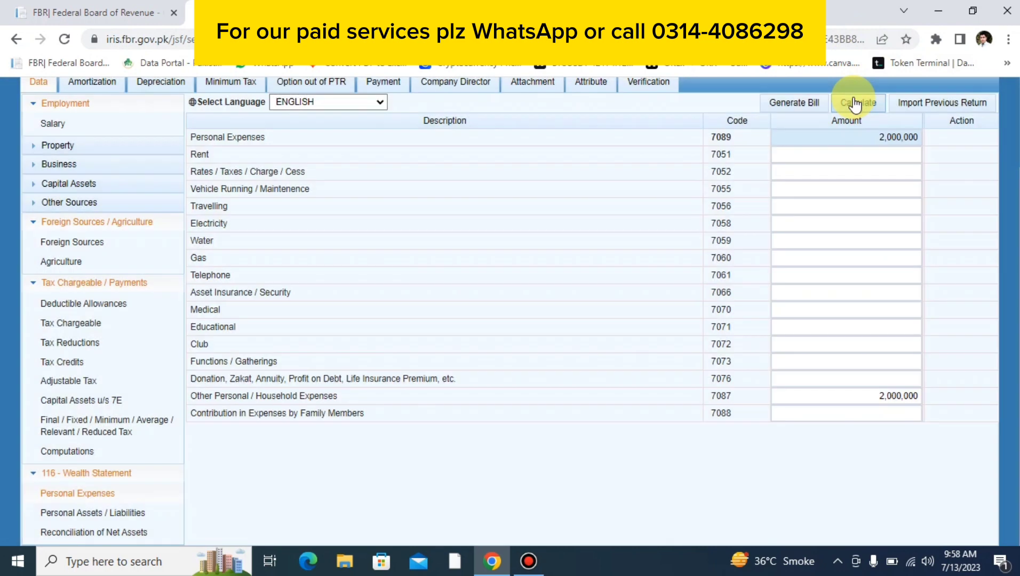
click(109, 532)
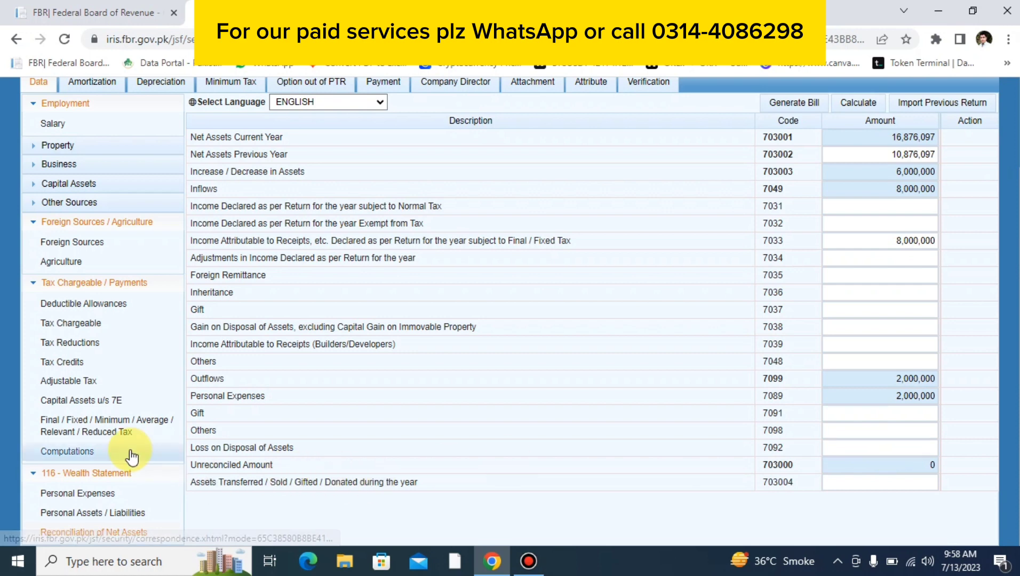
- Open Computations and examine the Admitted Income Tax and Refundable Income Tax amounts
click(110, 455)
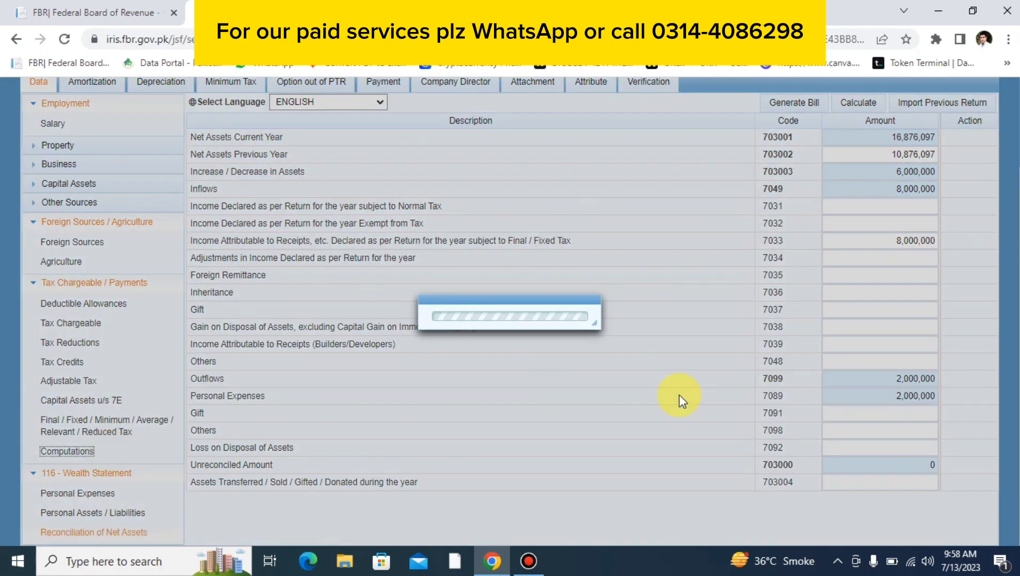
scroll(680, 395, down, 5)
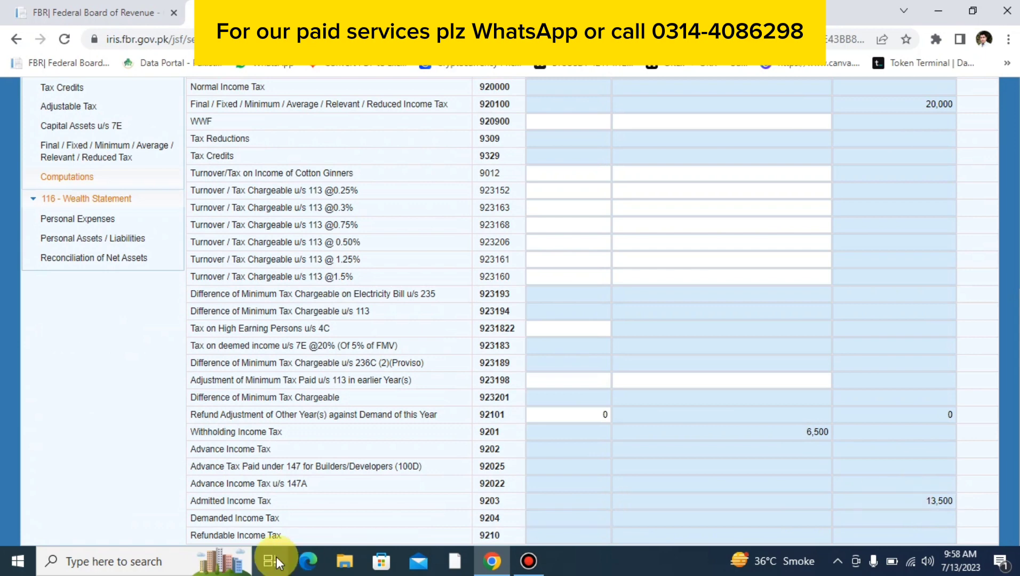
click(910, 498)
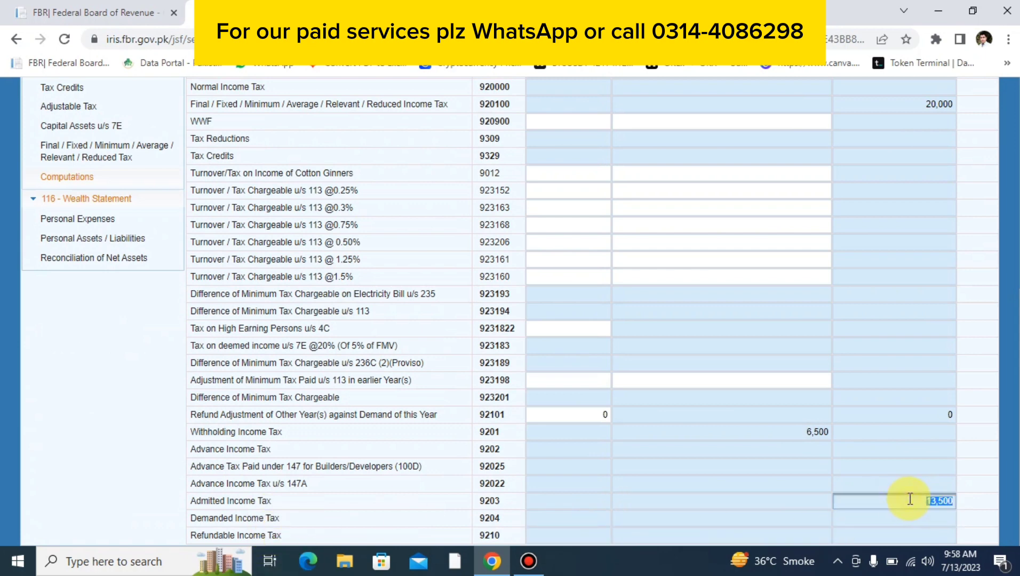
click(903, 538)
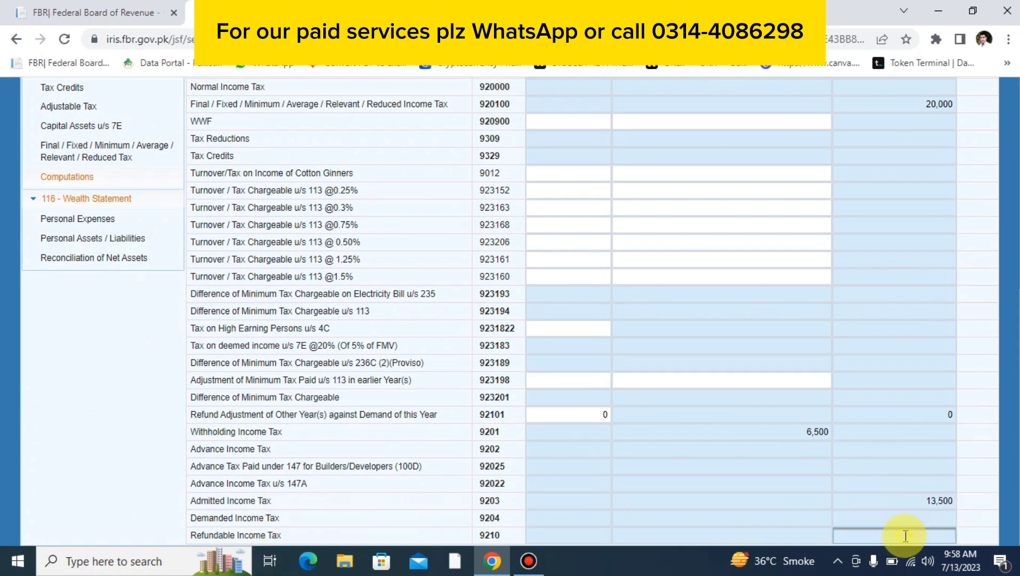
click(924, 503)
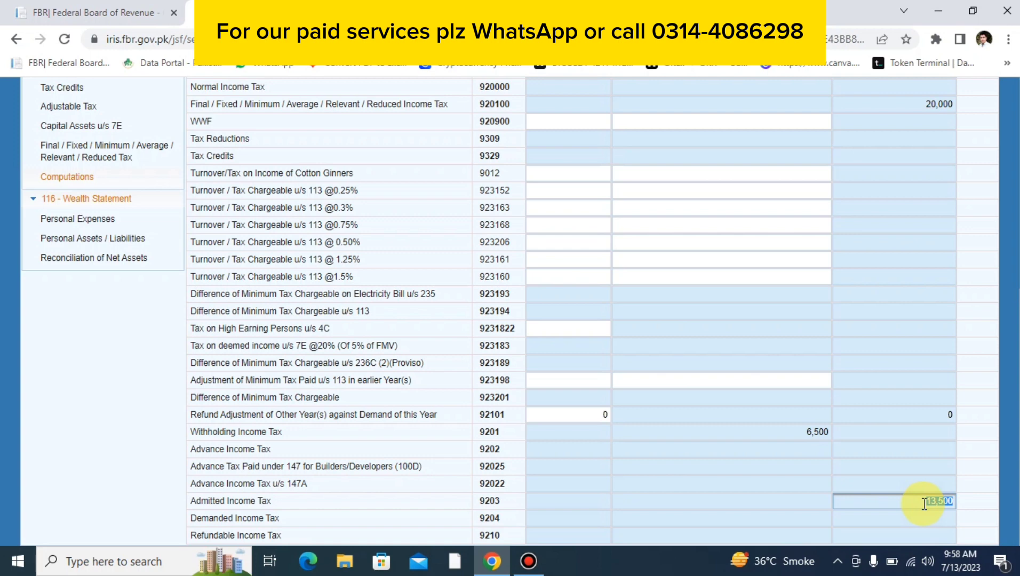
- View the return's payment records, bring up the search for adding a CPR payment, and close it without adding one
scroll(922, 503, up, 7)
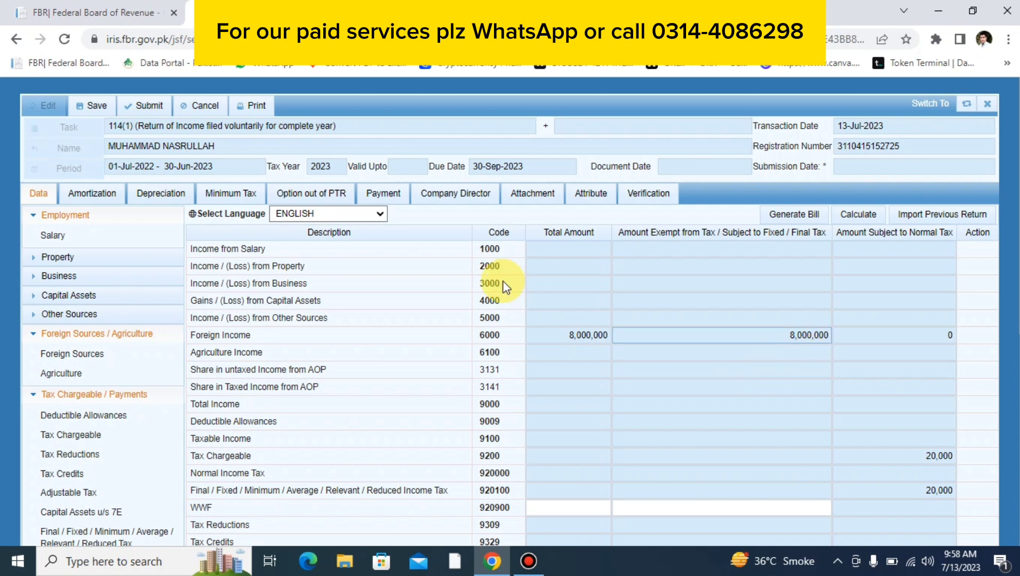
click(395, 189)
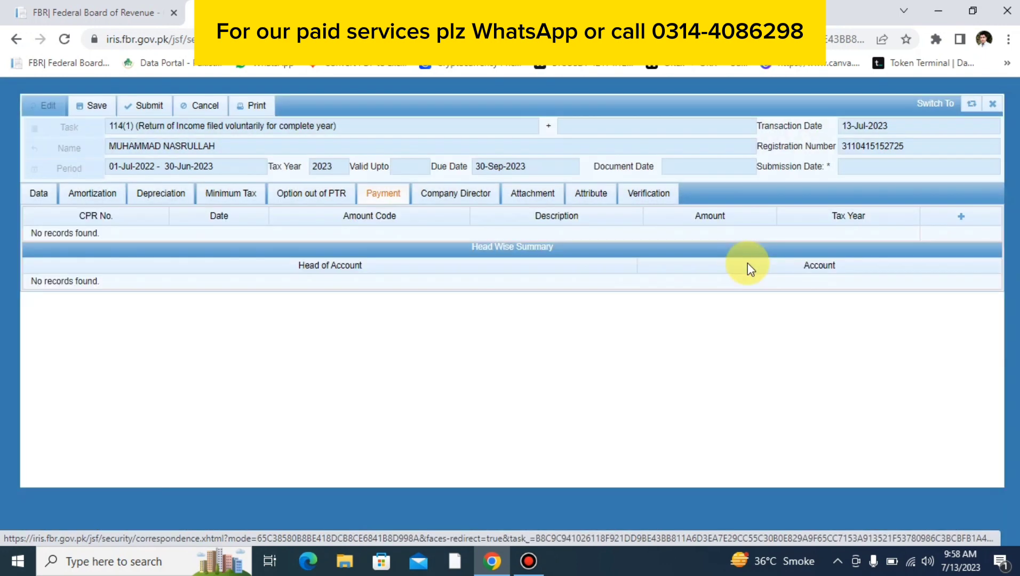
click(961, 219)
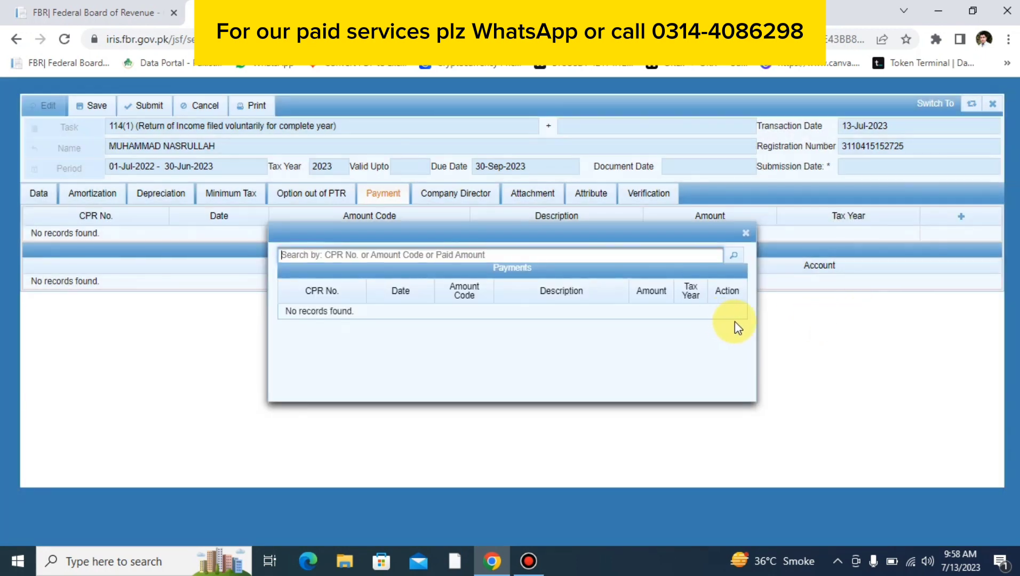
click(746, 234)
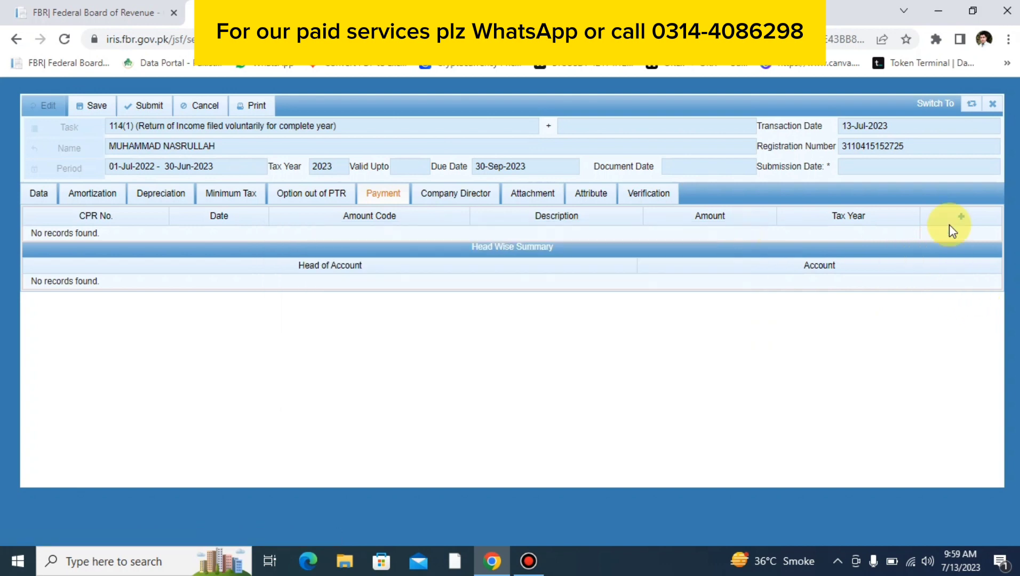
- Go back to the return's Data section and close the return, confirming the prompt
click(30, 195)
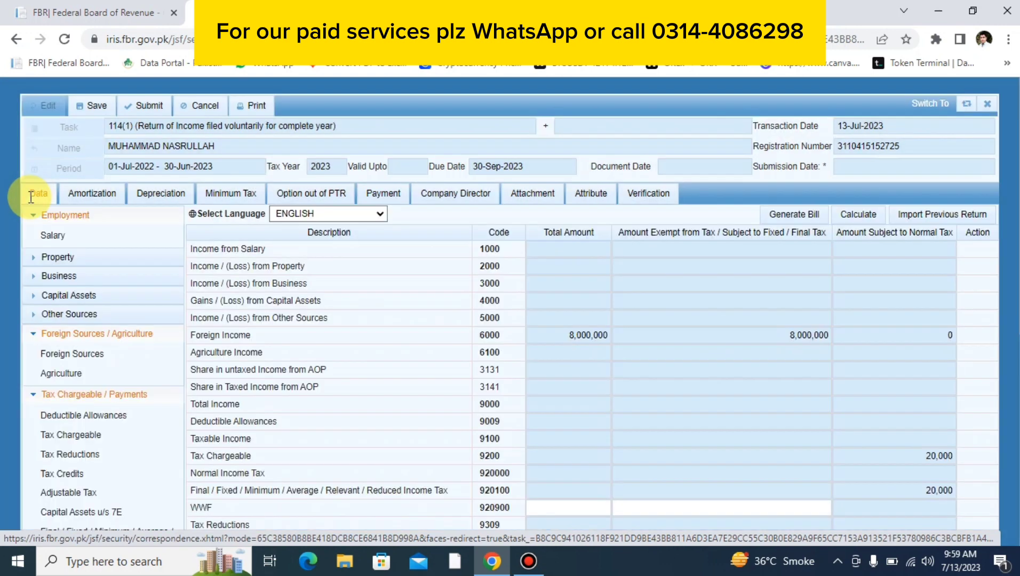
click(986, 104)
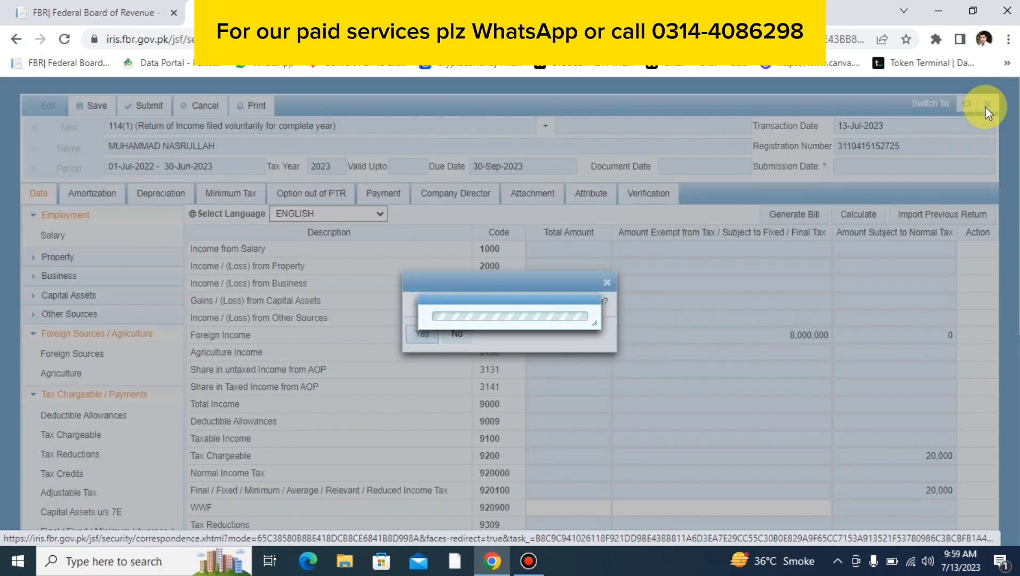
click(430, 334)
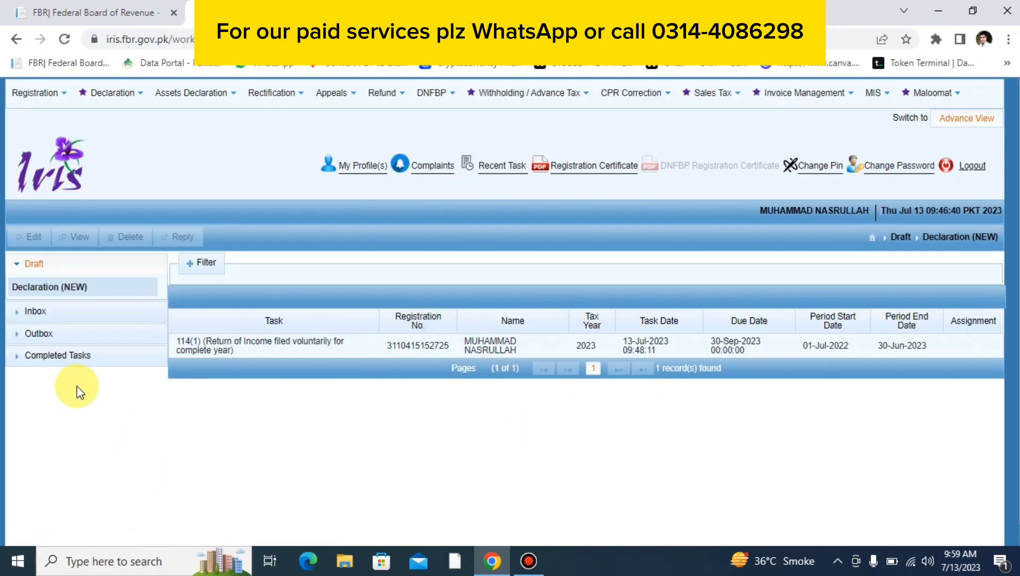
- Reopen the draft 114(1) return for tax year 2023 for editing from the draft declarations
click(38, 264)
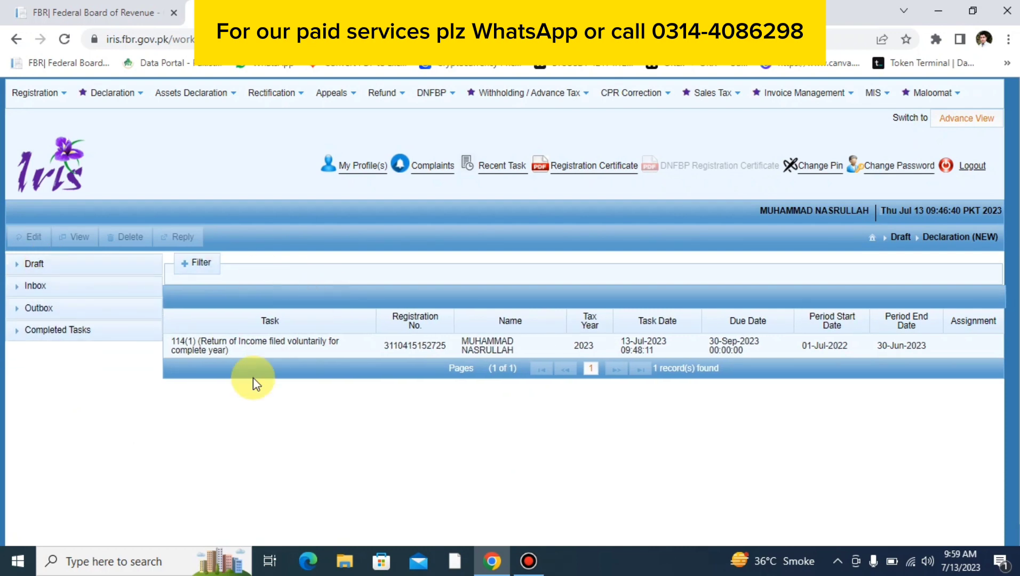
click(34, 264)
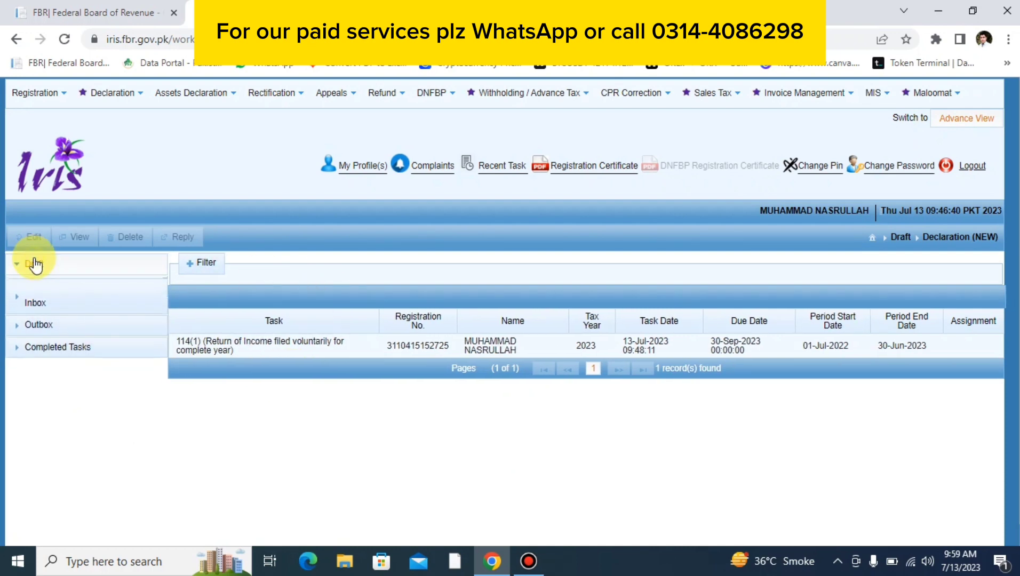
click(73, 285)
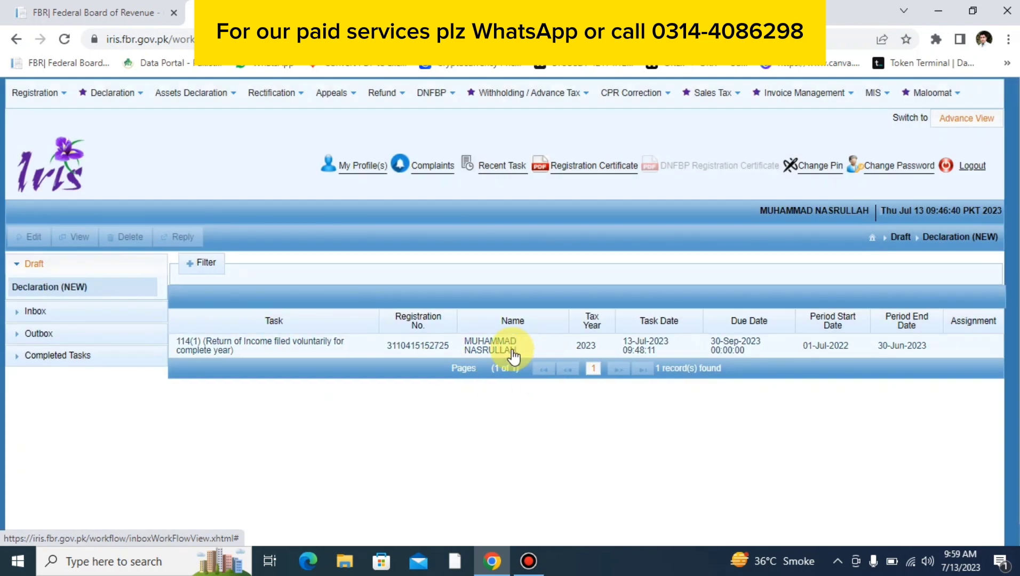
click(353, 355)
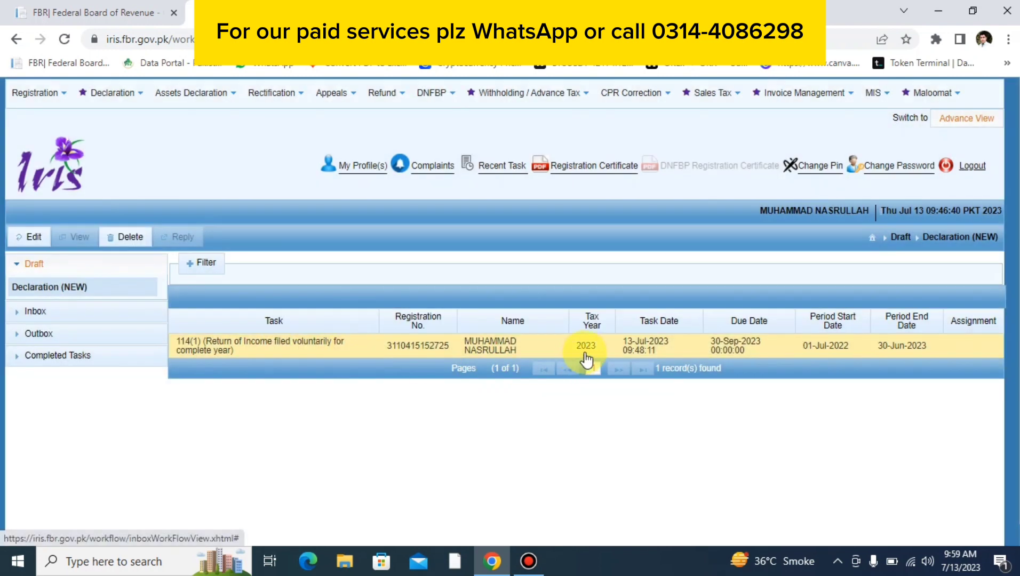
click(31, 239)
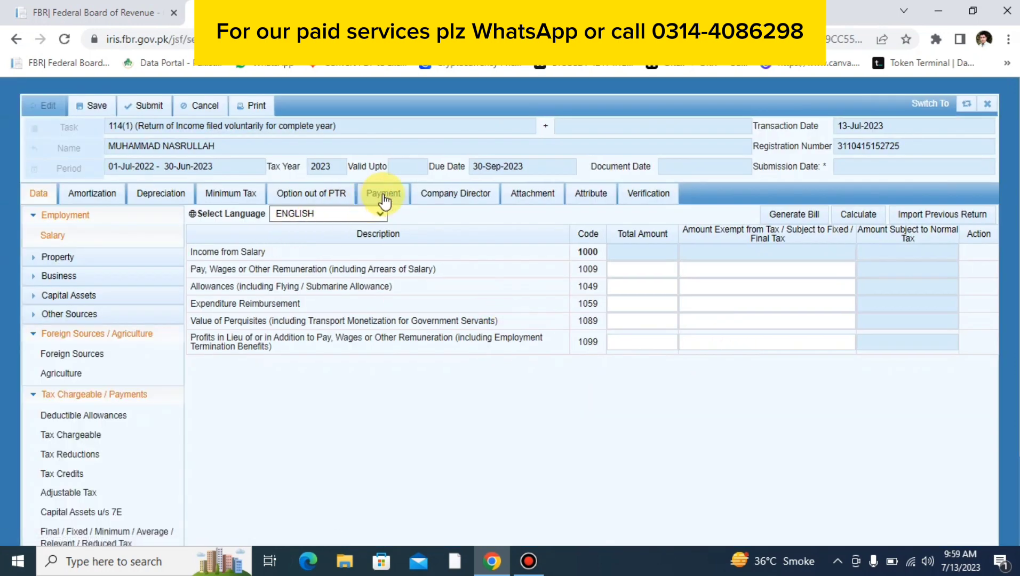
- Check the reopened return's payment records and open its Verification section
click(382, 194)
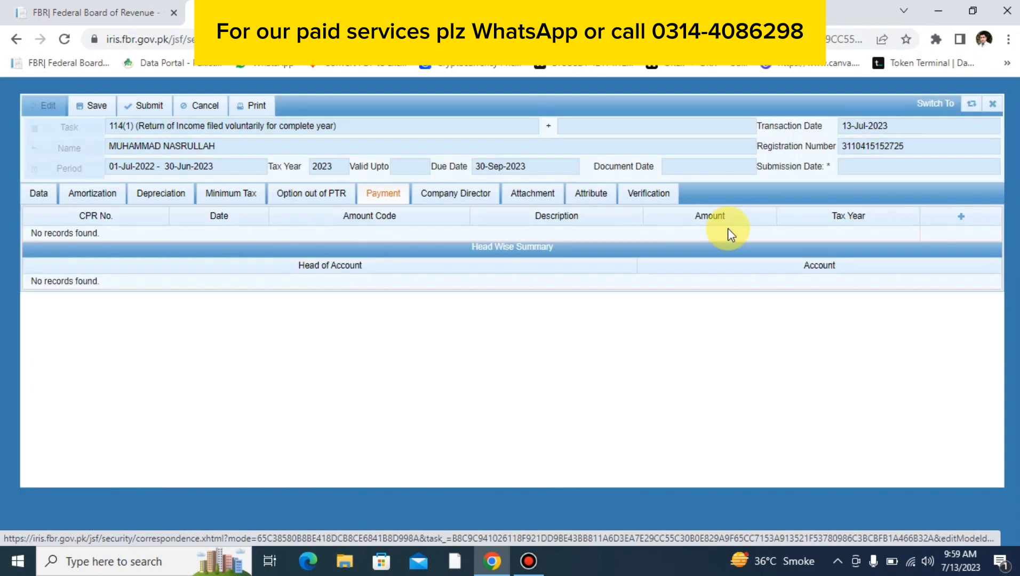
click(645, 195)
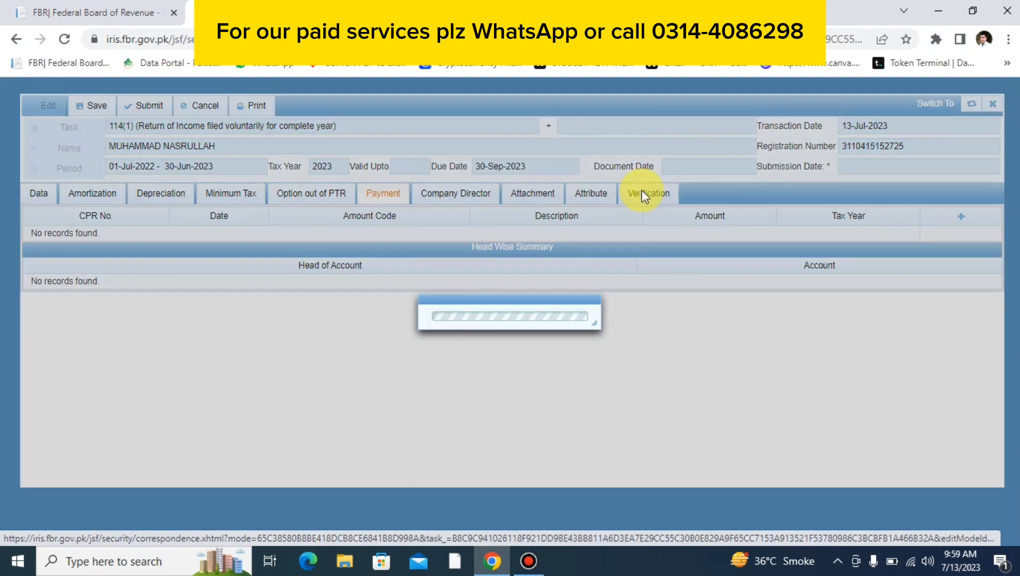